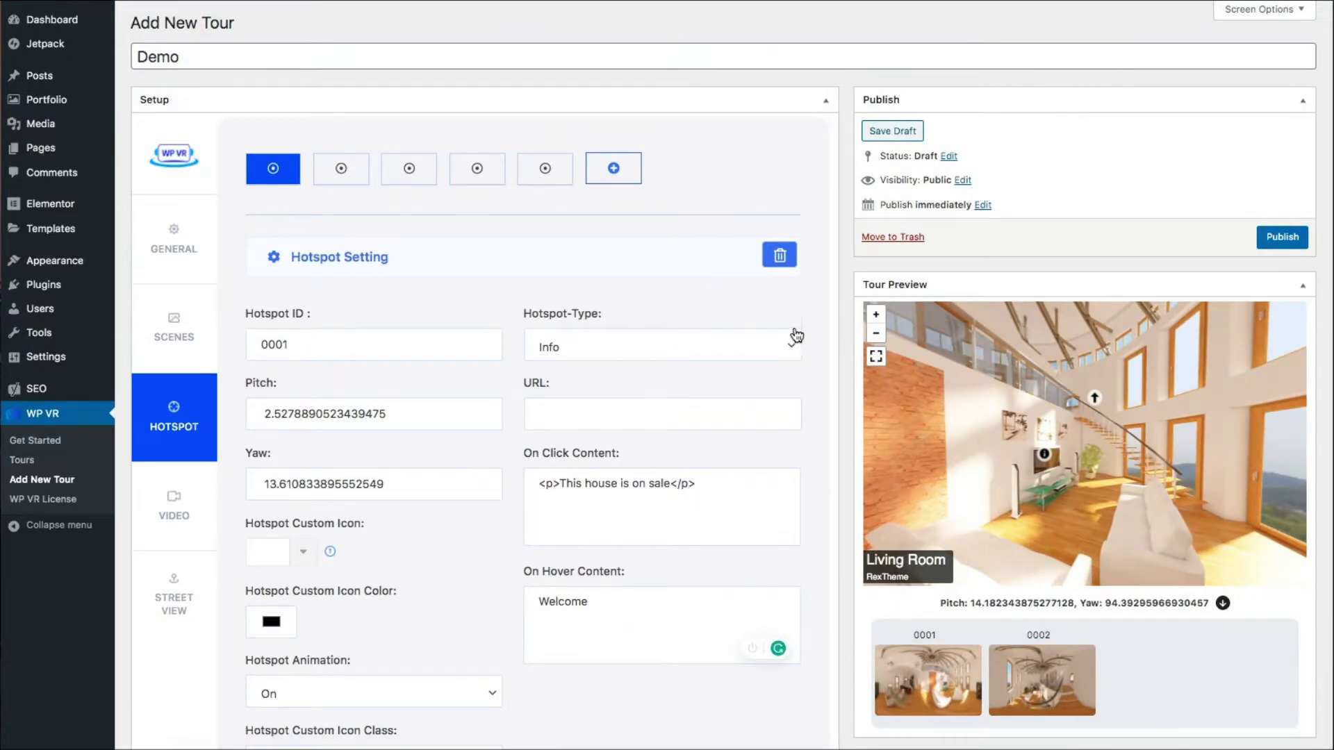
Scroll the tour form and rotate the preview to view hotspot 0005's YouTube-embed click content.
scroll(809, 347, down, 2)
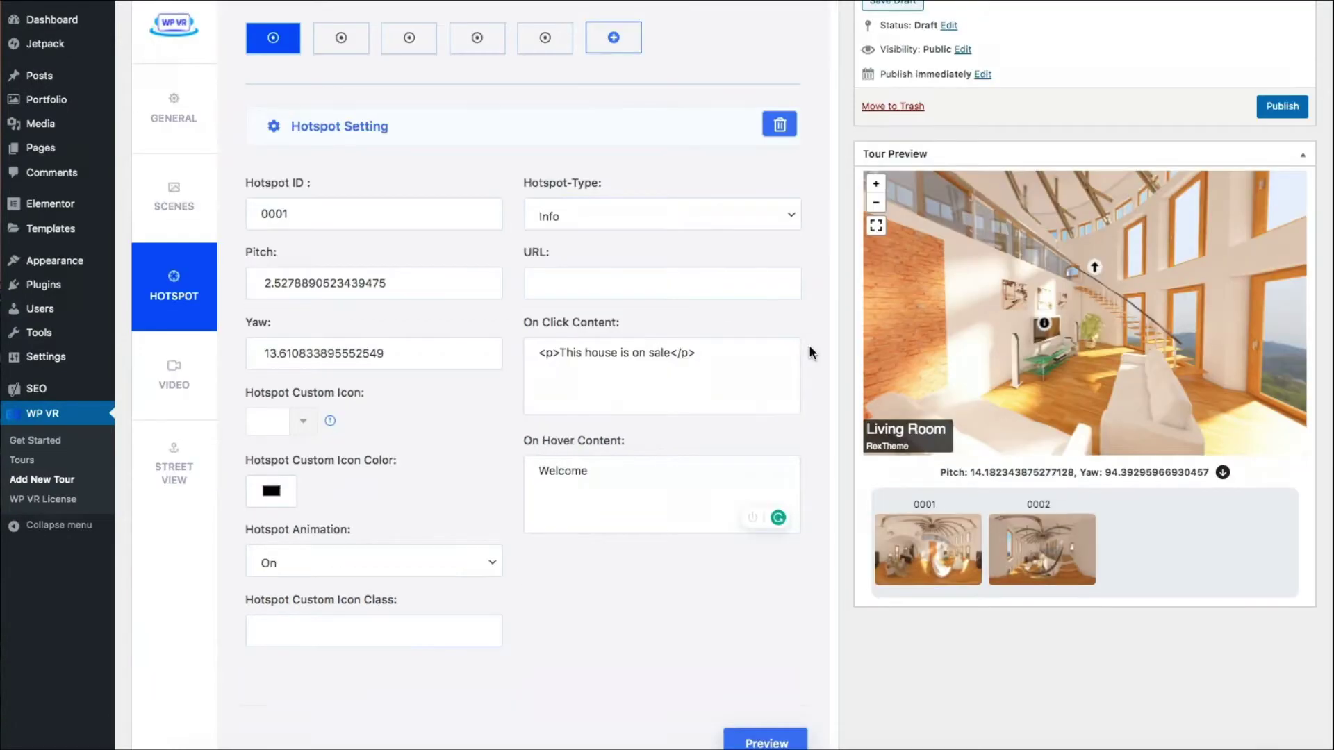
drag(994, 301, 1063, 288)
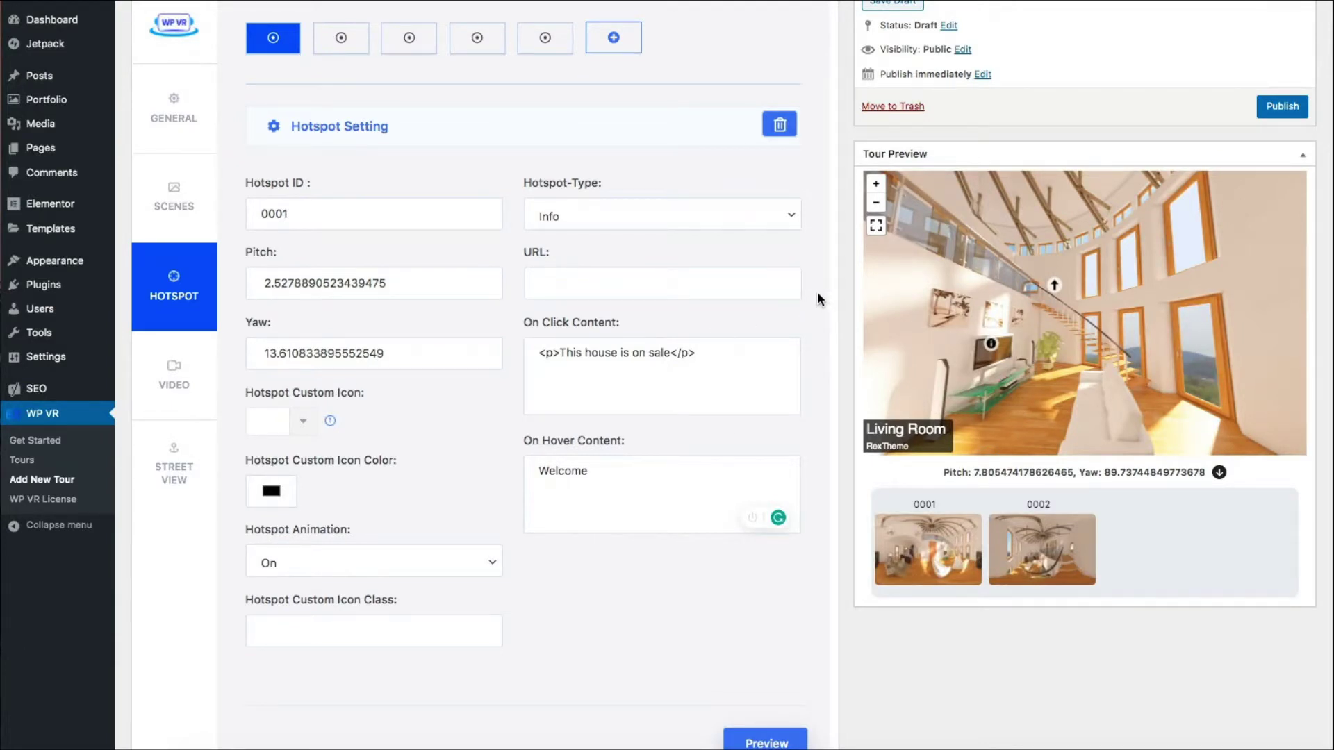
scroll(817, 298, up, 1)
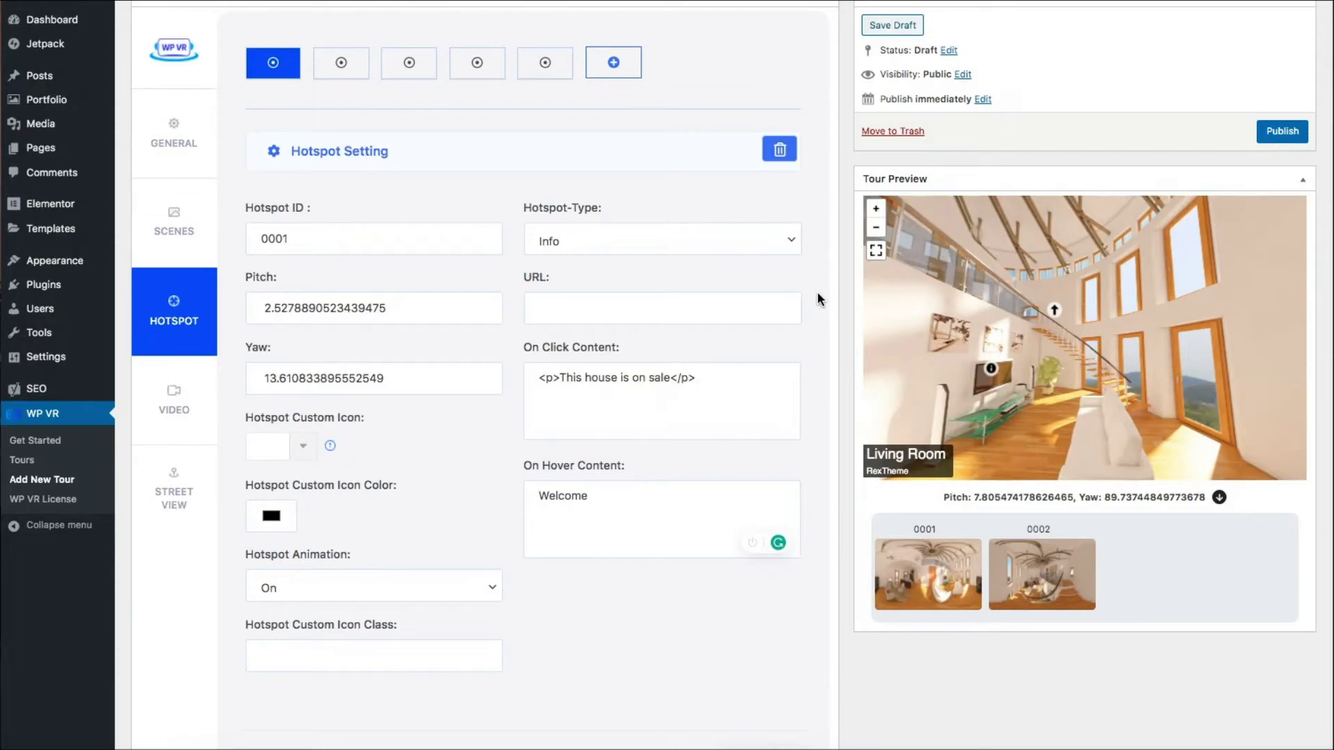
scroll(817, 295, up, 2)
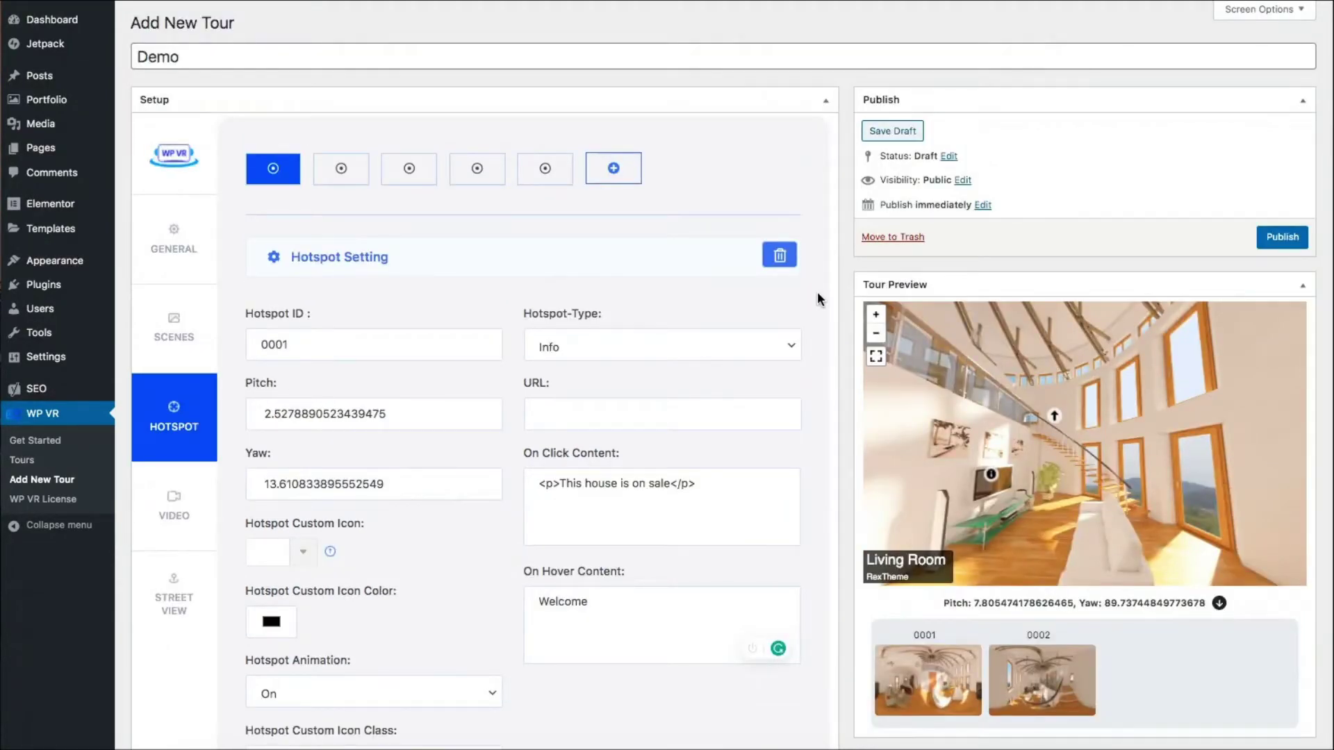
scroll(817, 299, down, 2)
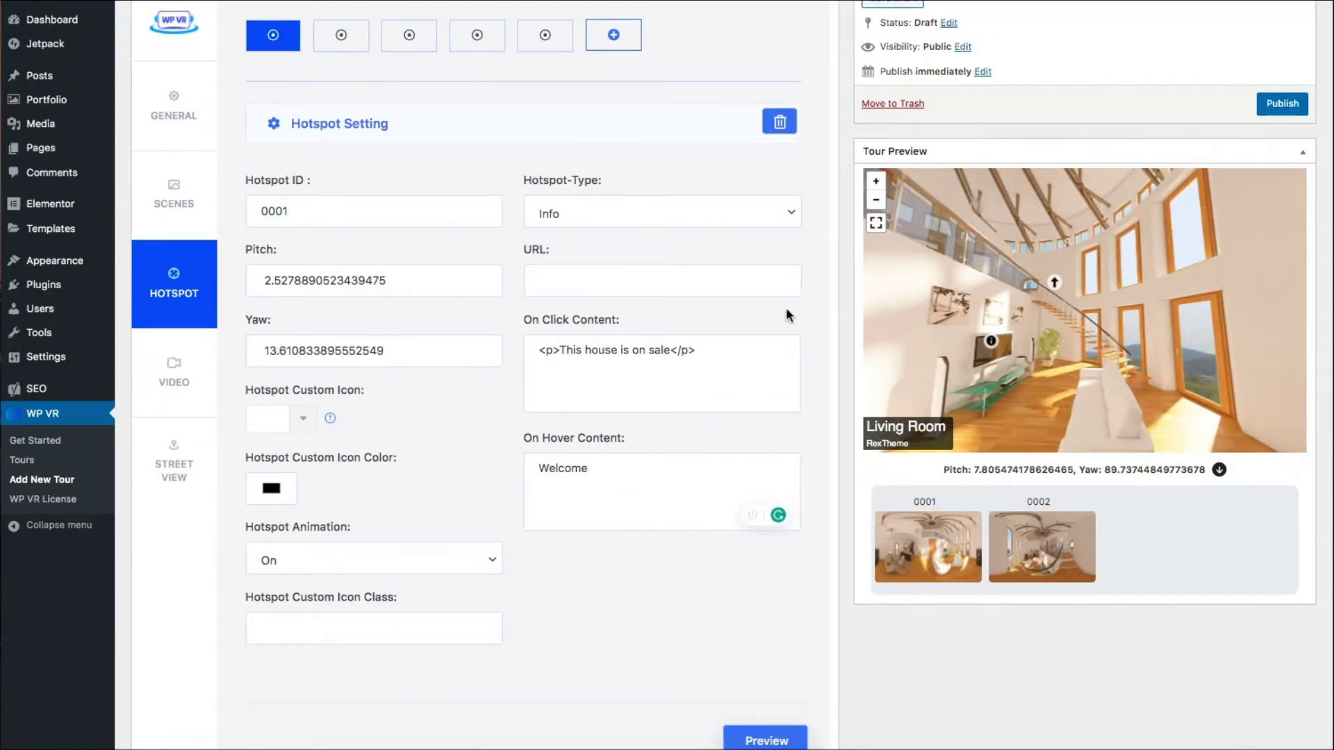
scroll(805, 316, down, 1)
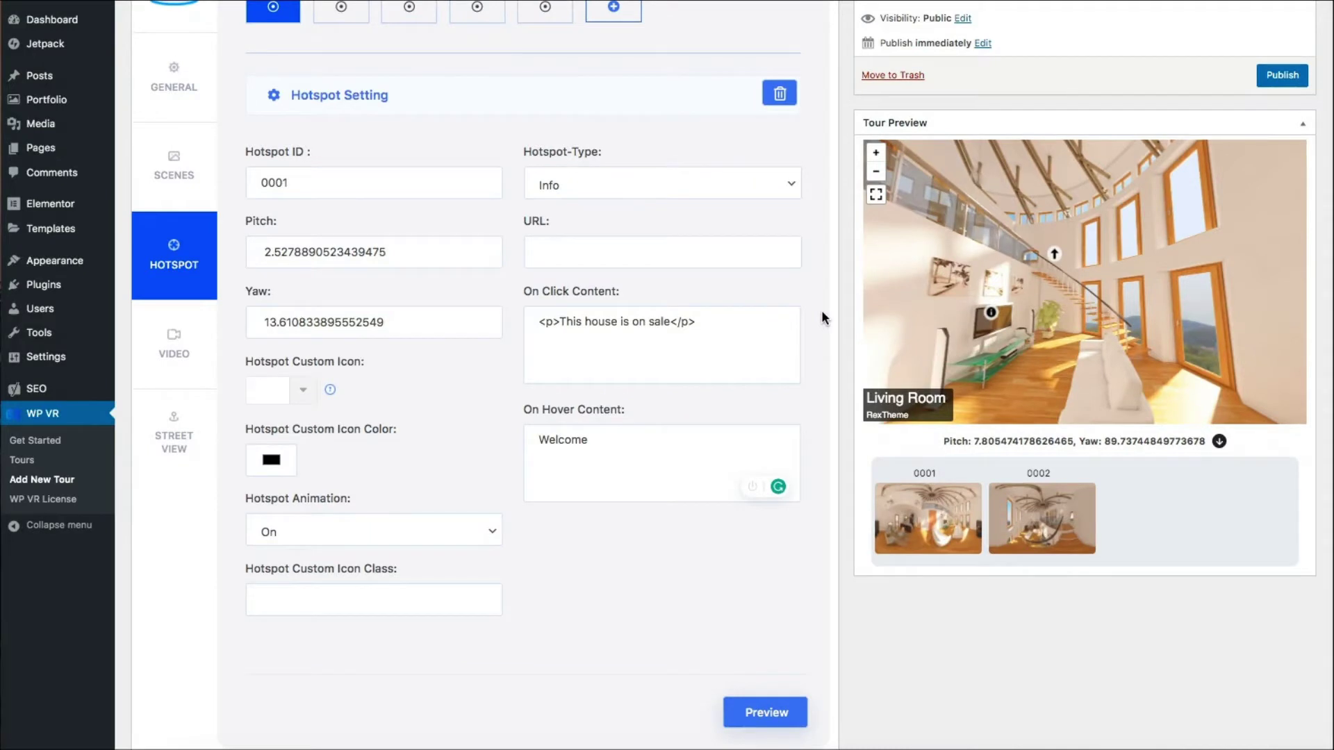
scroll(595, 414, up, 1)
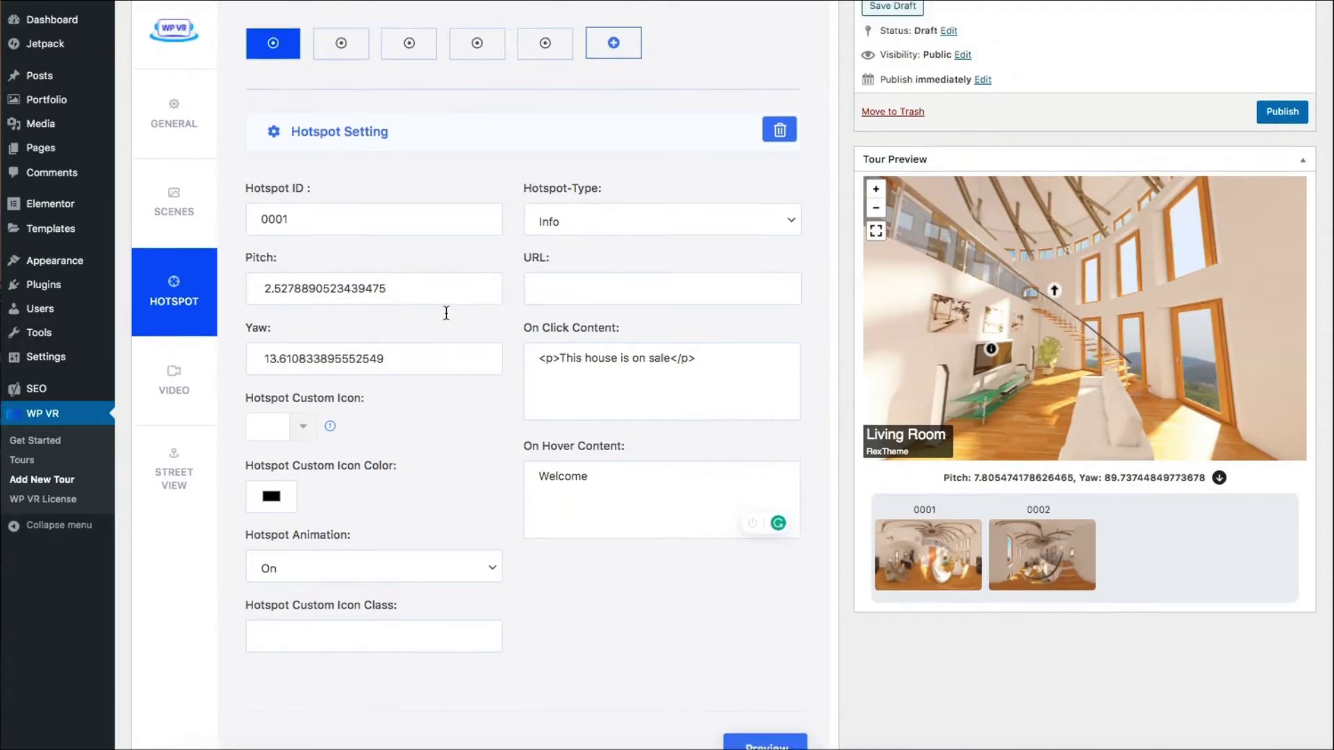
Return to hotspot 0001's settings and open its Hotspot Custom Icon list.
click(329, 51)
click(409, 43)
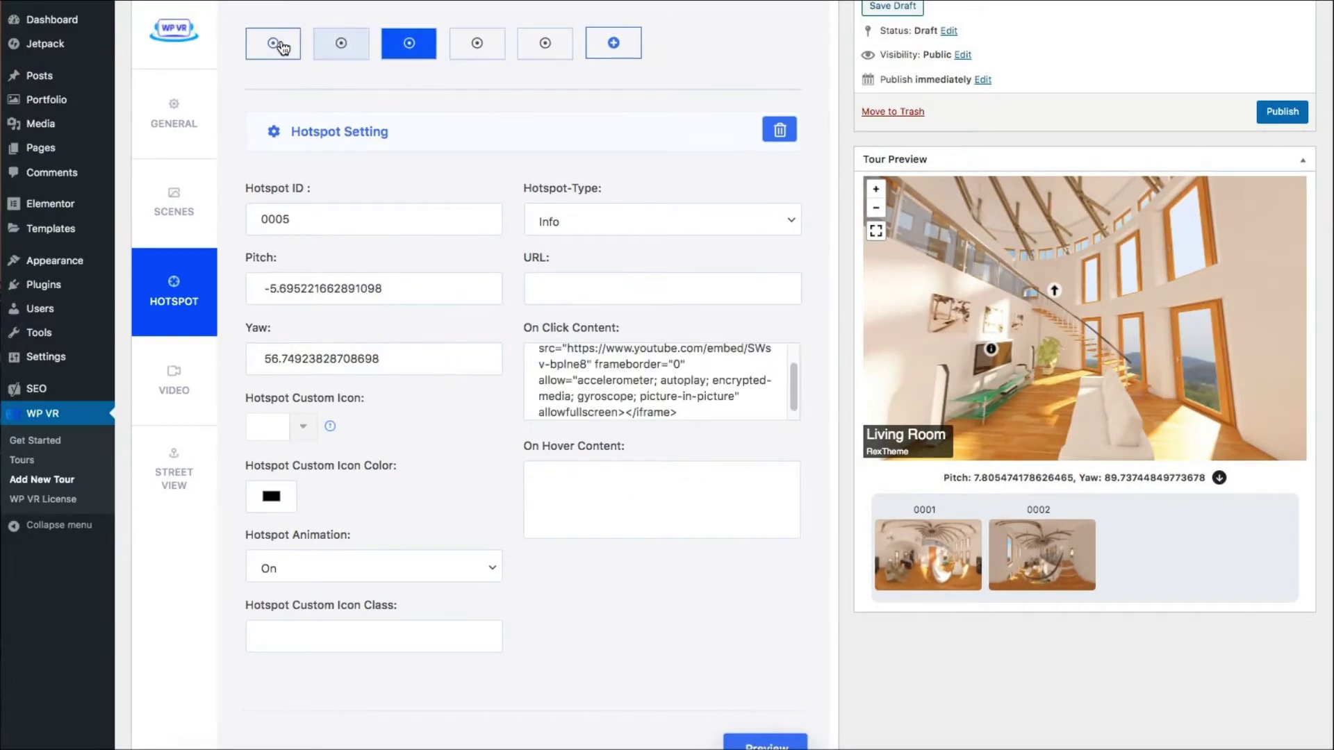
click(273, 43)
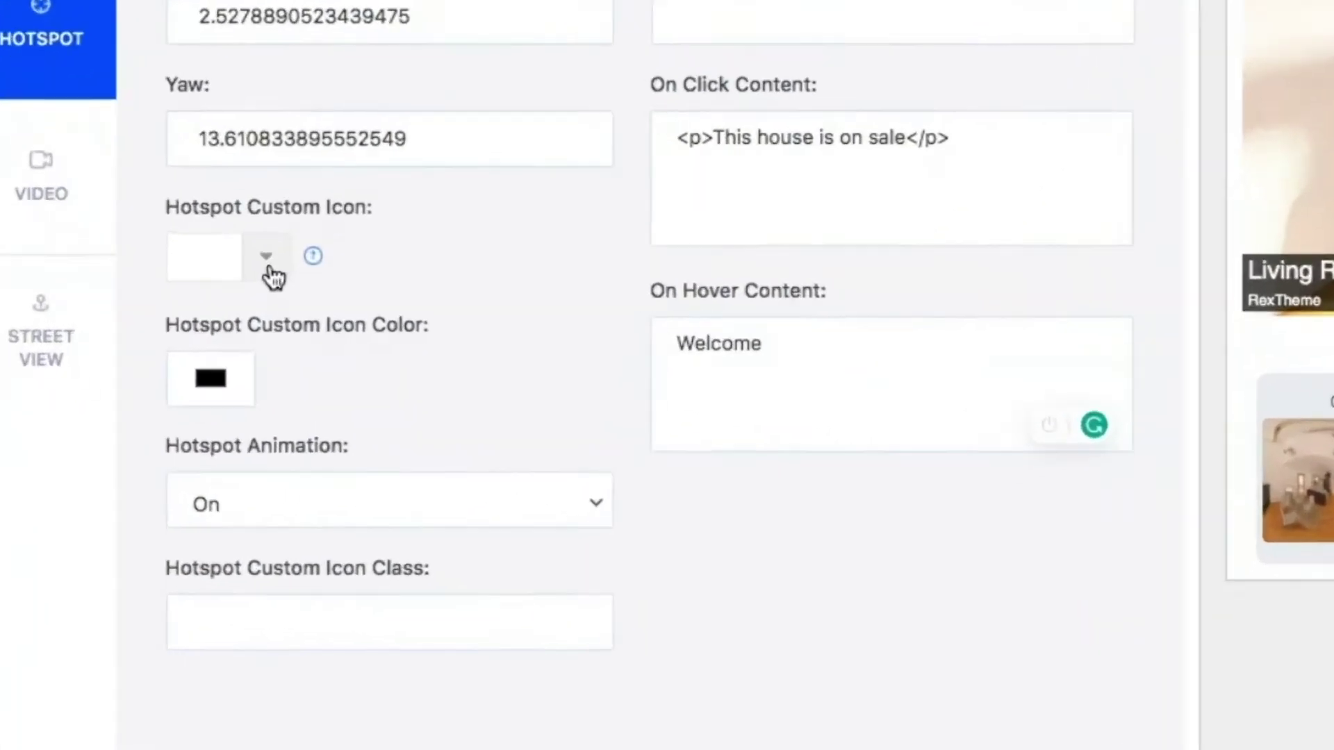
click(303, 422)
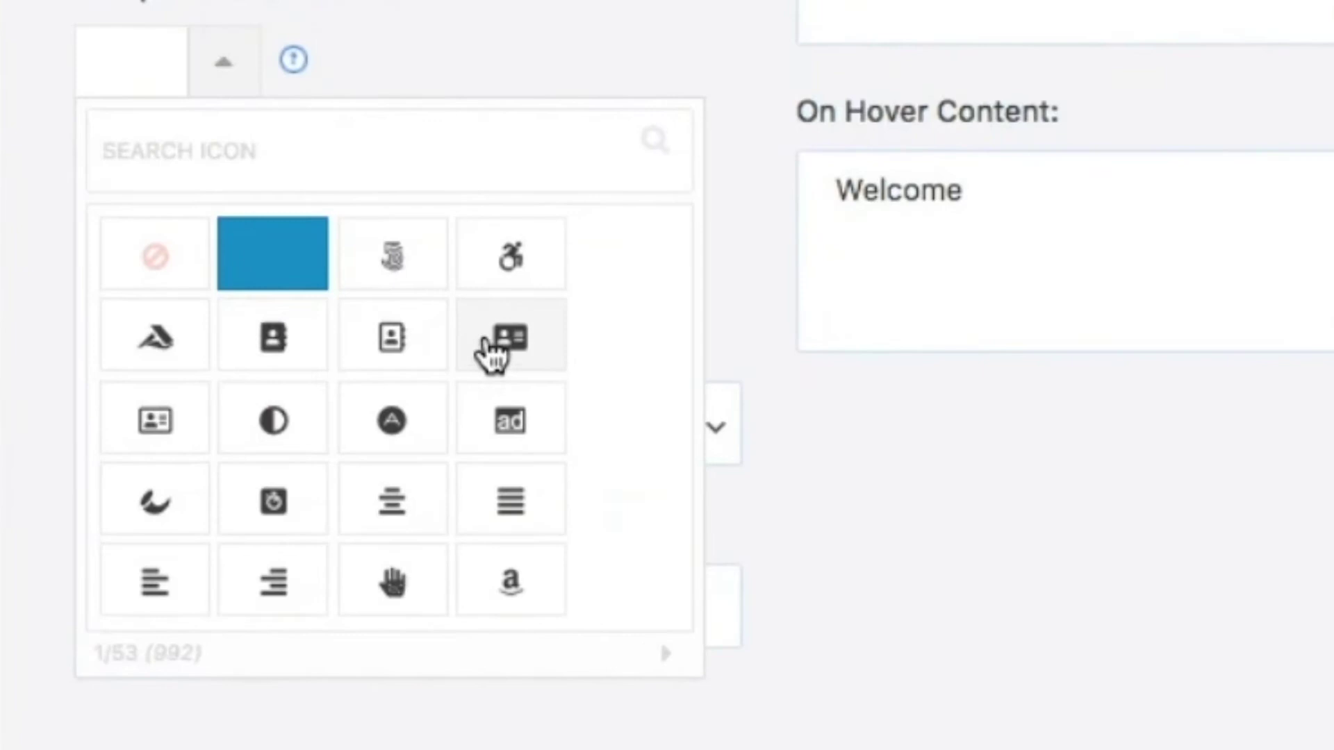
scroll(421, 410, down, 1)
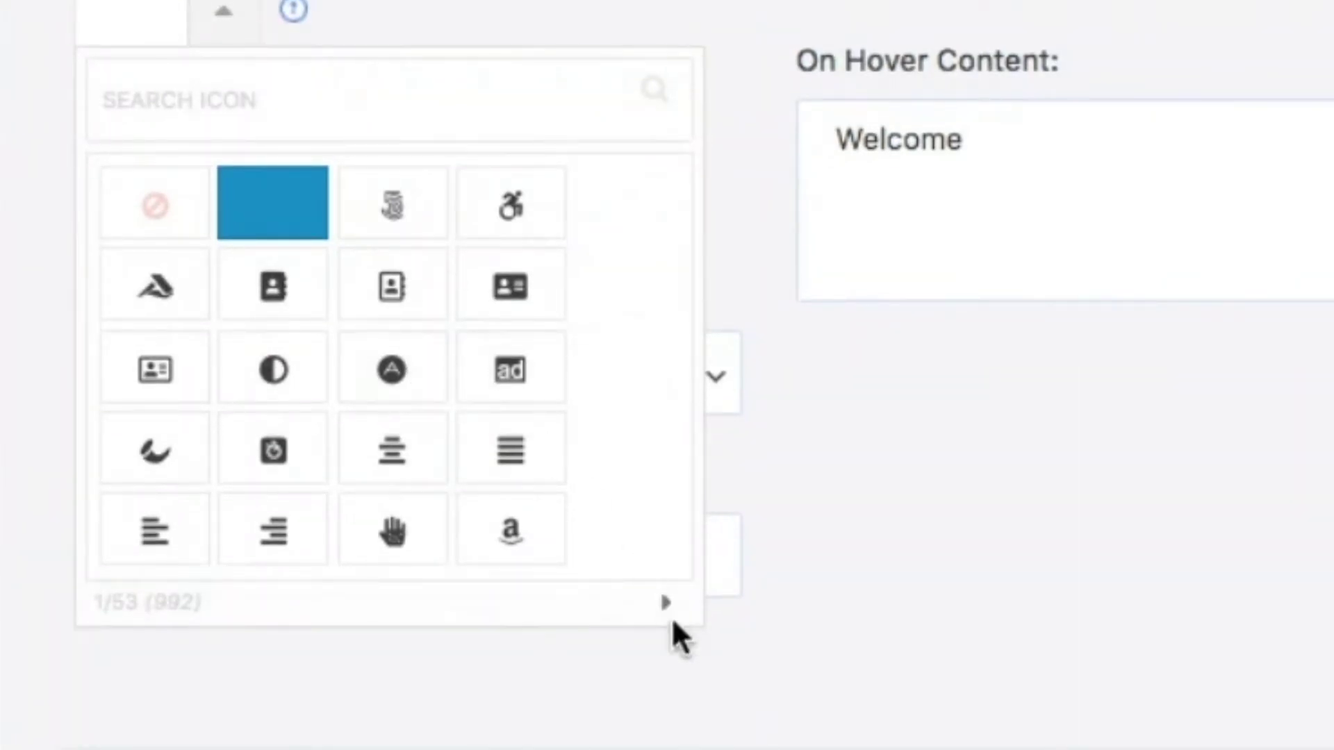
Page forward and back through the custom icon pages.
click(666, 603)
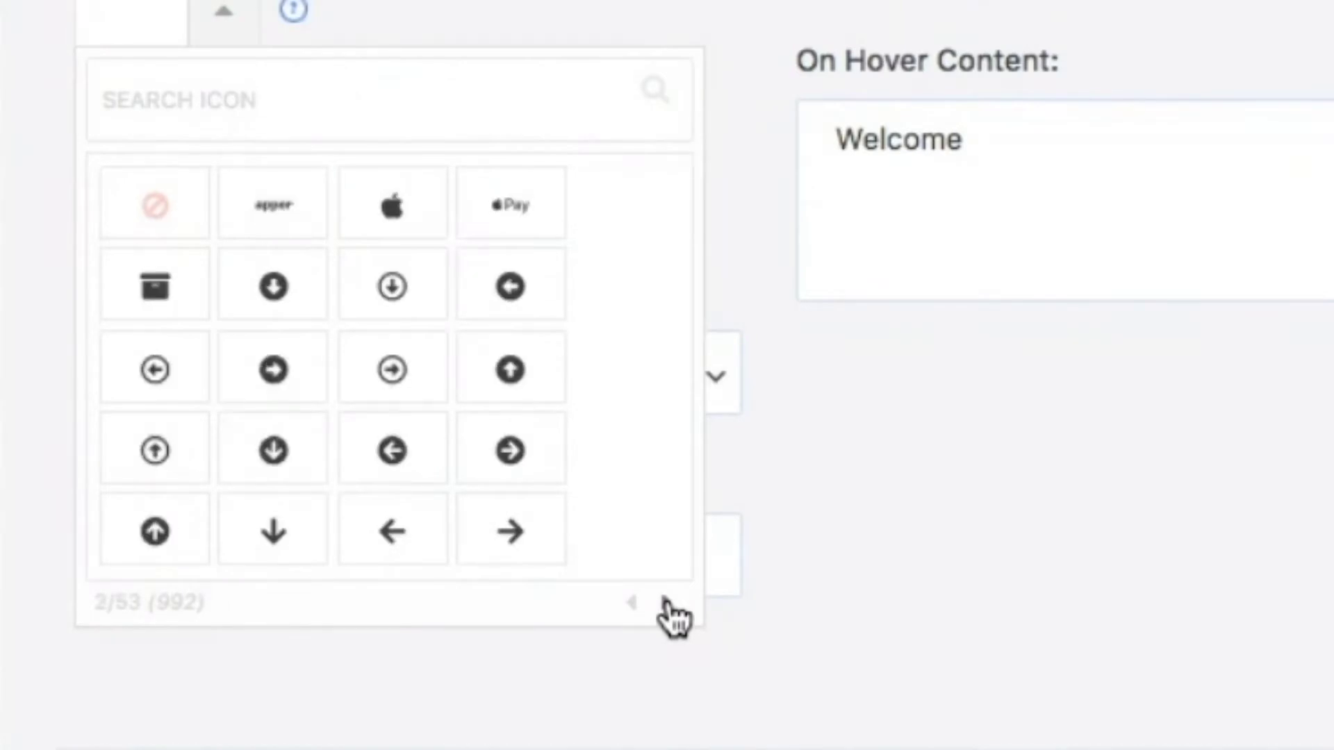
click(665, 603)
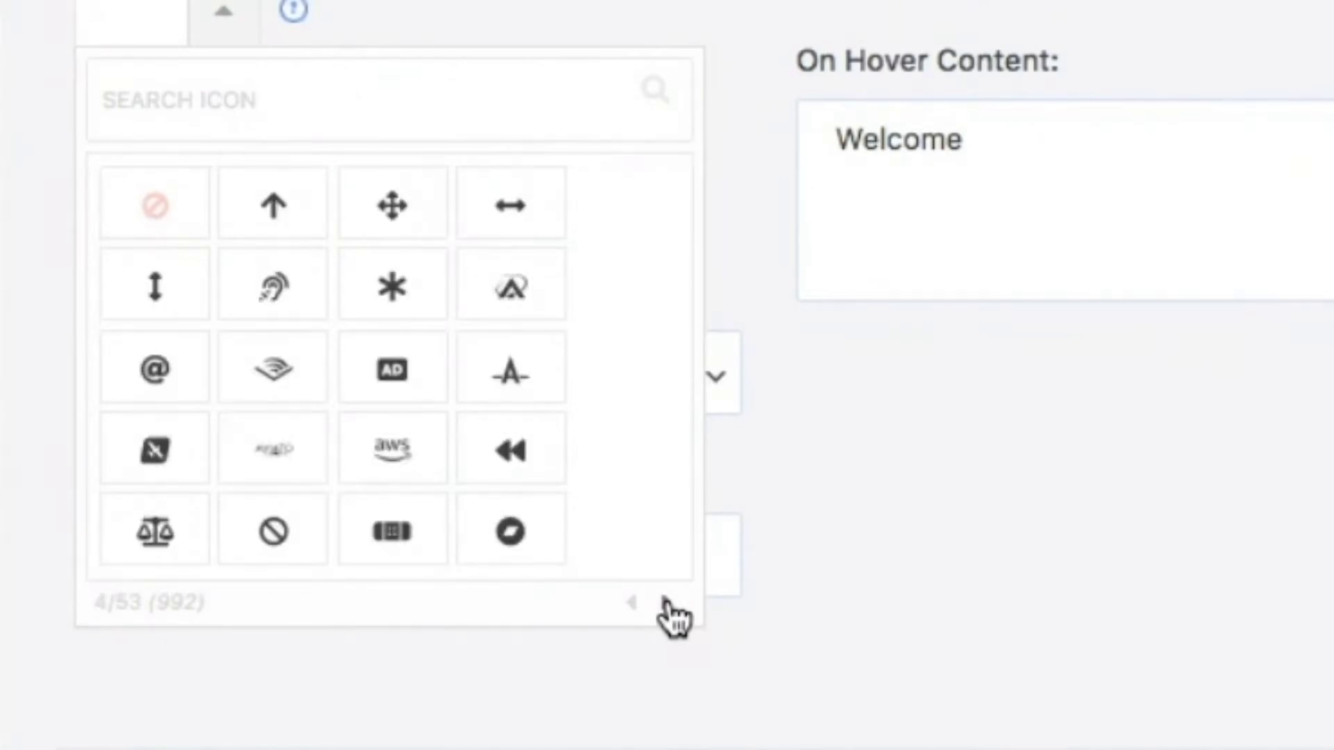
click(665, 602)
click(665, 603)
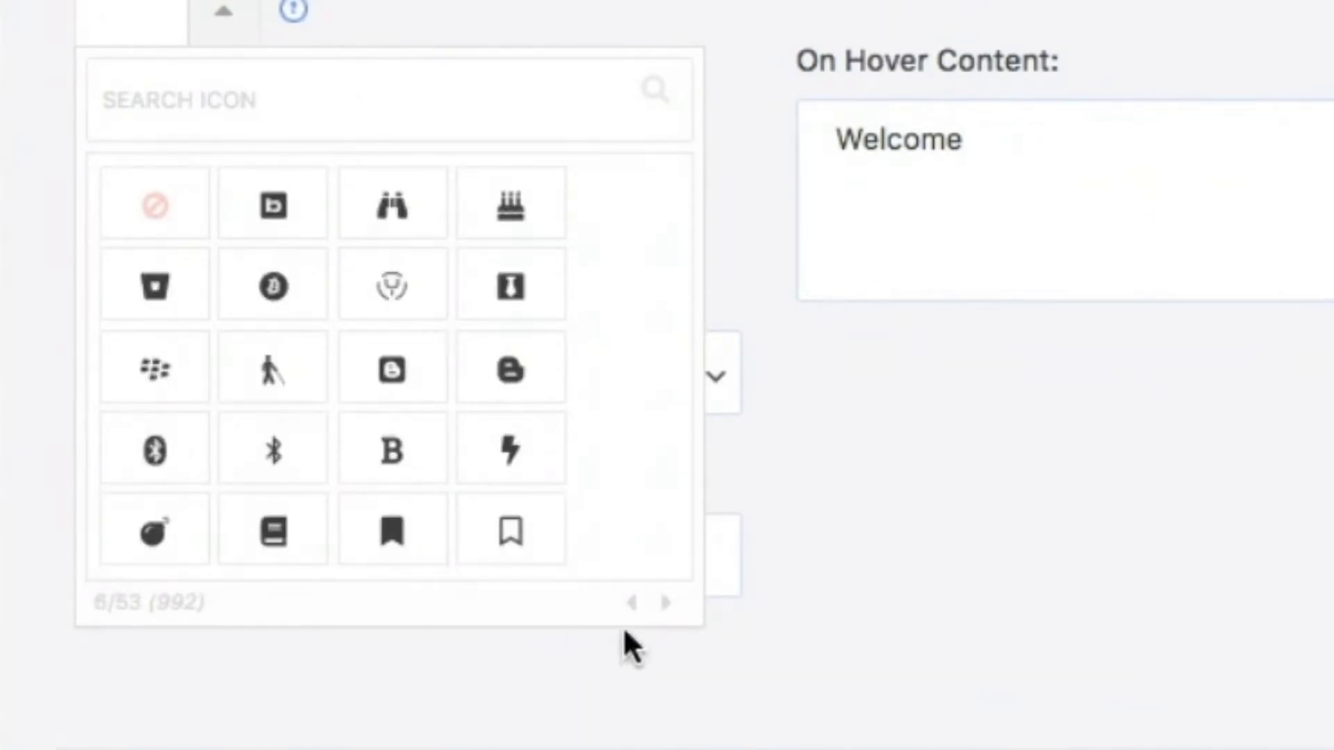
click(631, 603)
click(632, 603)
click(632, 603)
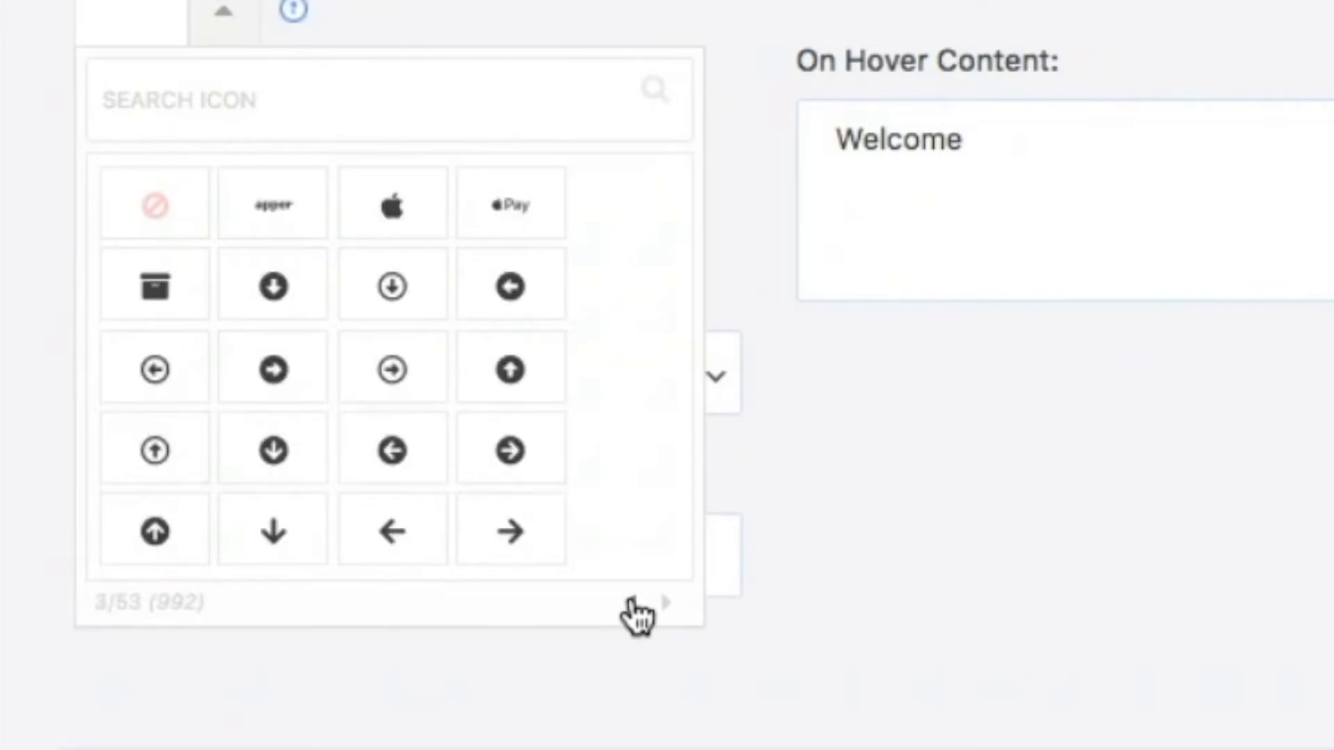
click(631, 603)
click(961, 439)
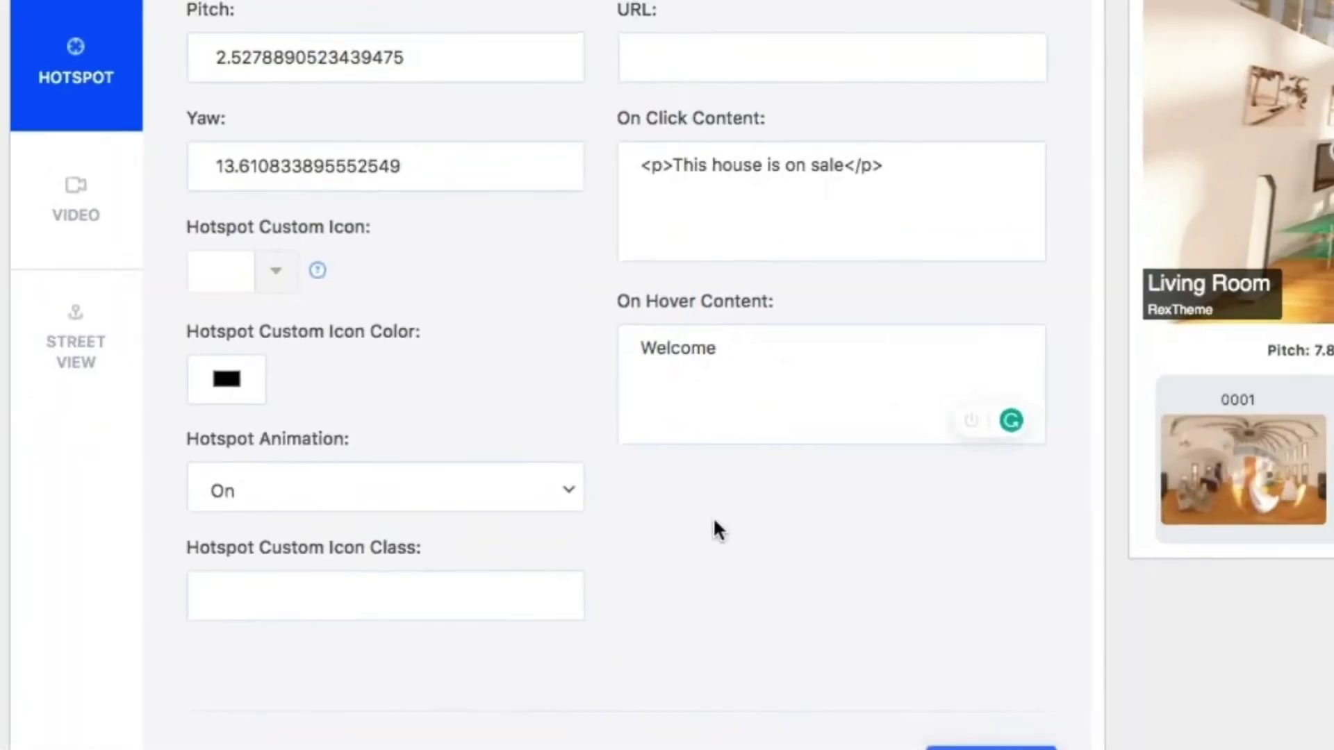
Rotate the preview, reopen the icon list and choose the Angular icon.
drag(916, 330, 1058, 281)
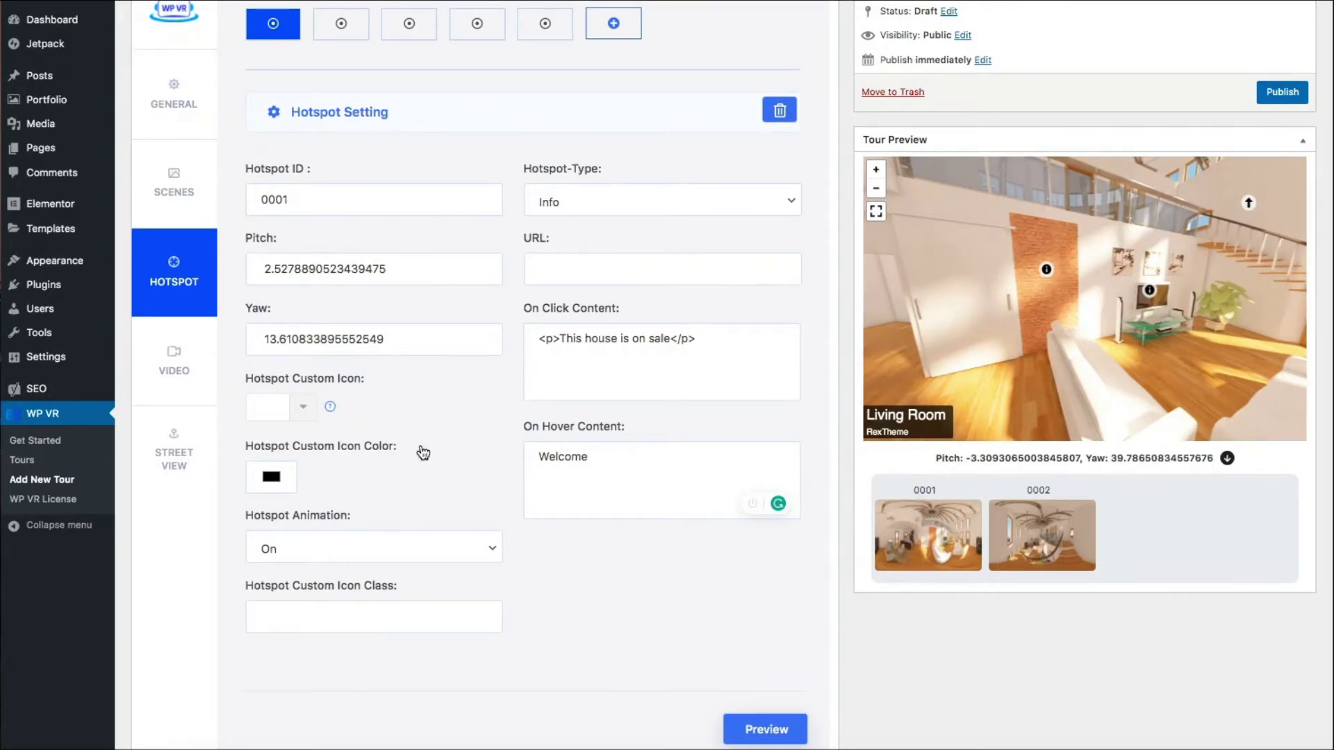
click(303, 406)
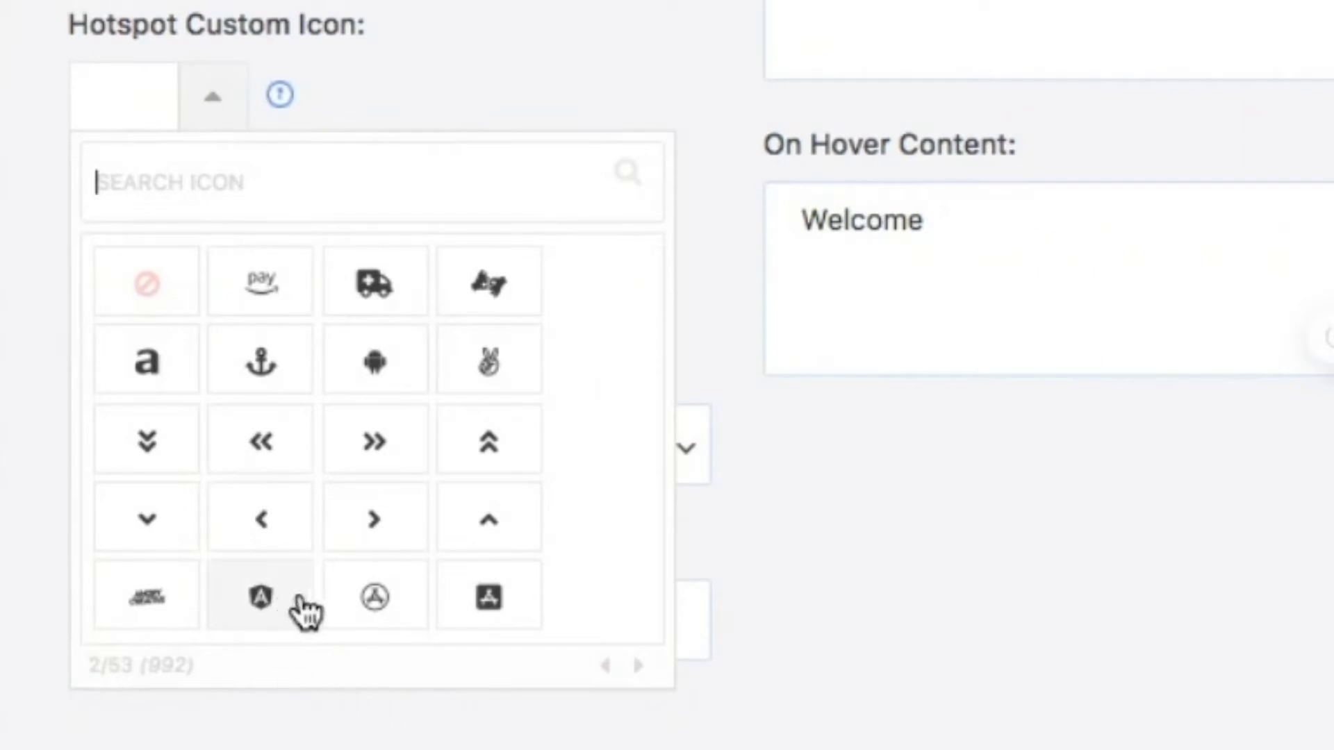
click(296, 606)
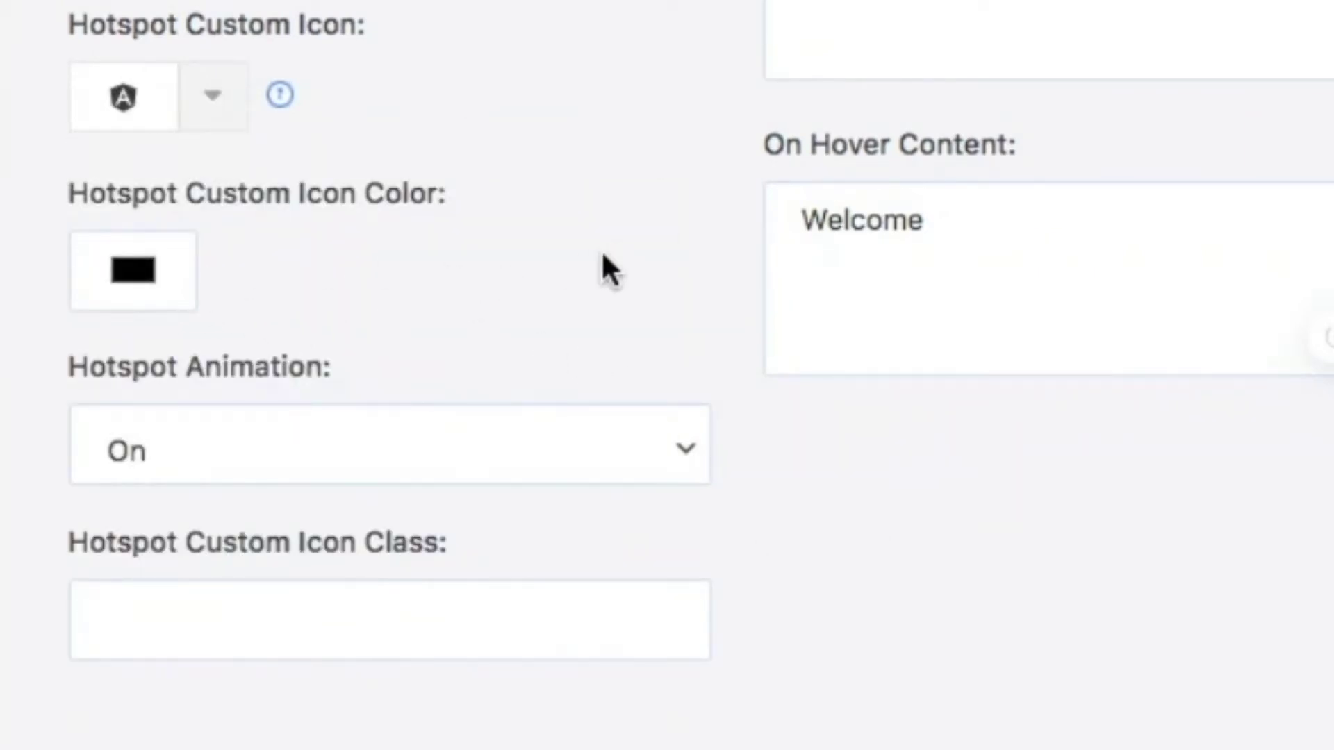
Set hotspot 0001's Custom Icon Color to a deep blue.
click(132, 272)
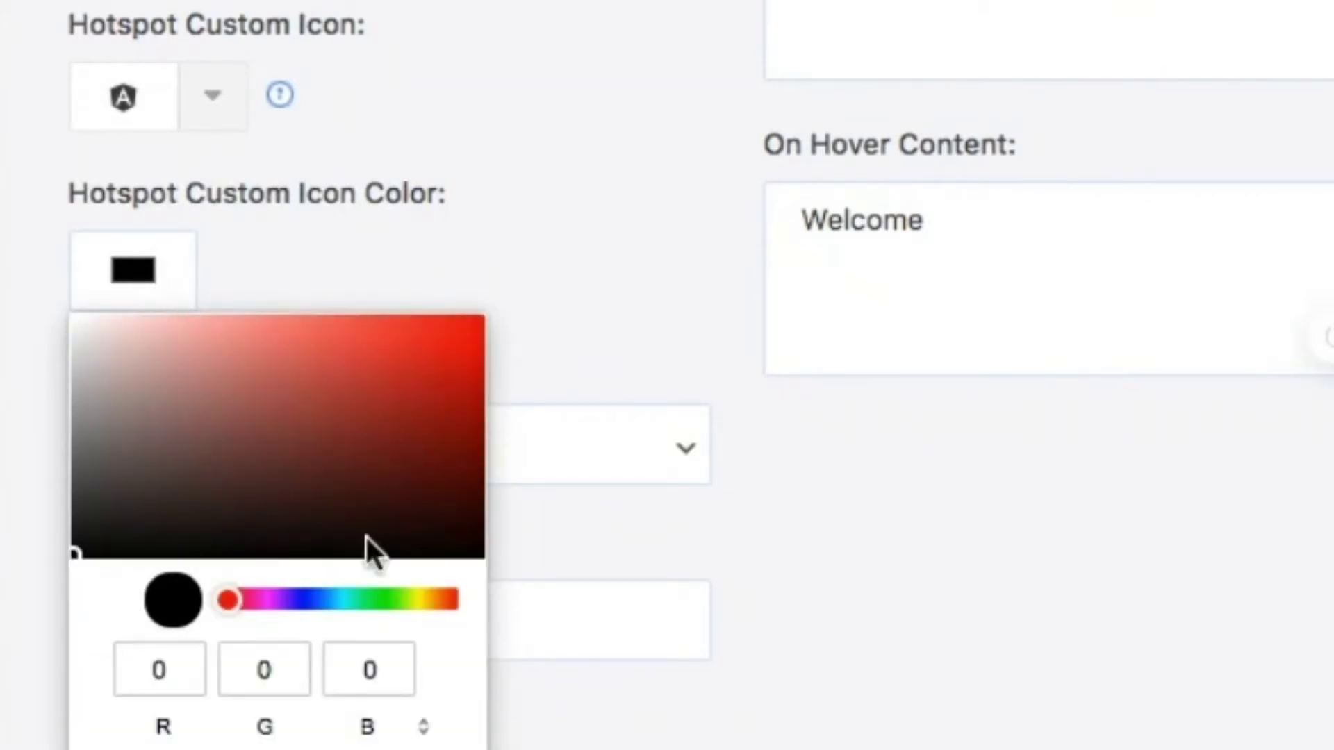
click(301, 599)
drag(387, 369, 427, 346)
click(689, 278)
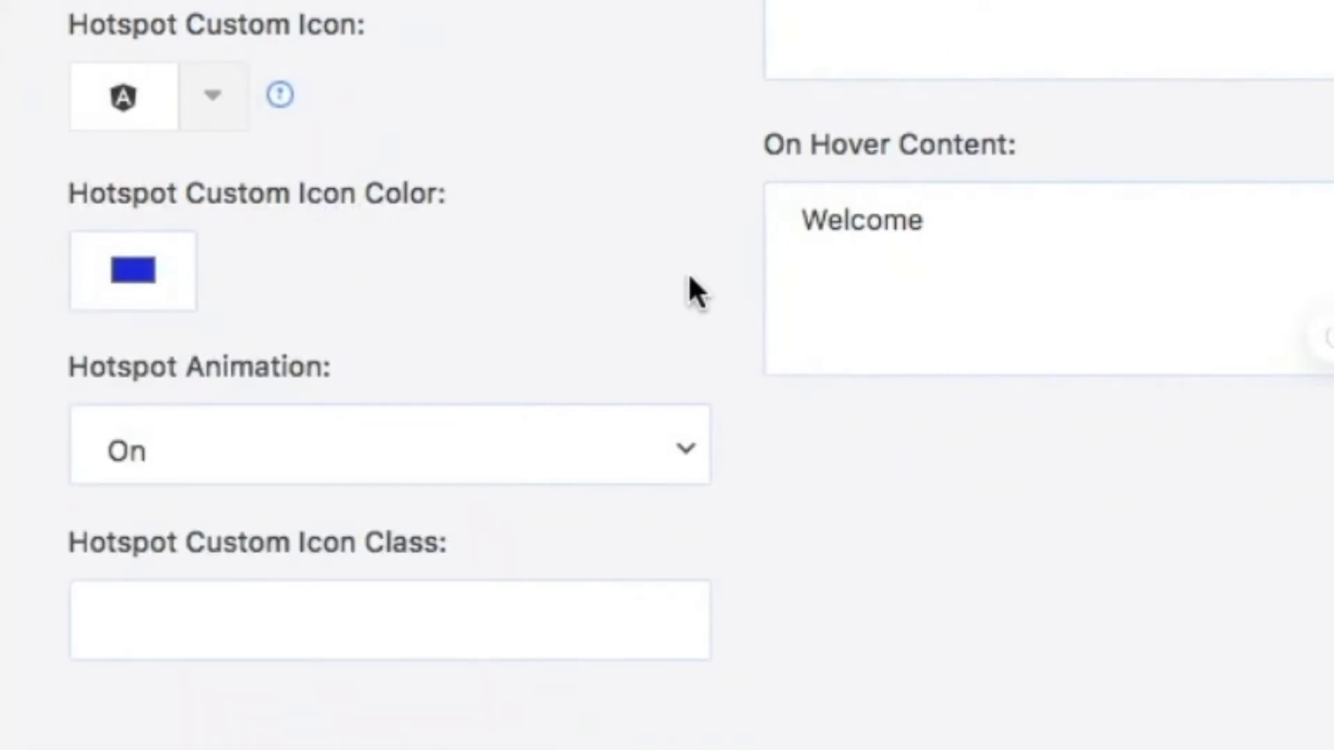
Refresh the tour preview with the blue icon and scroll back to the top.
scroll(903, 336, down, 1)
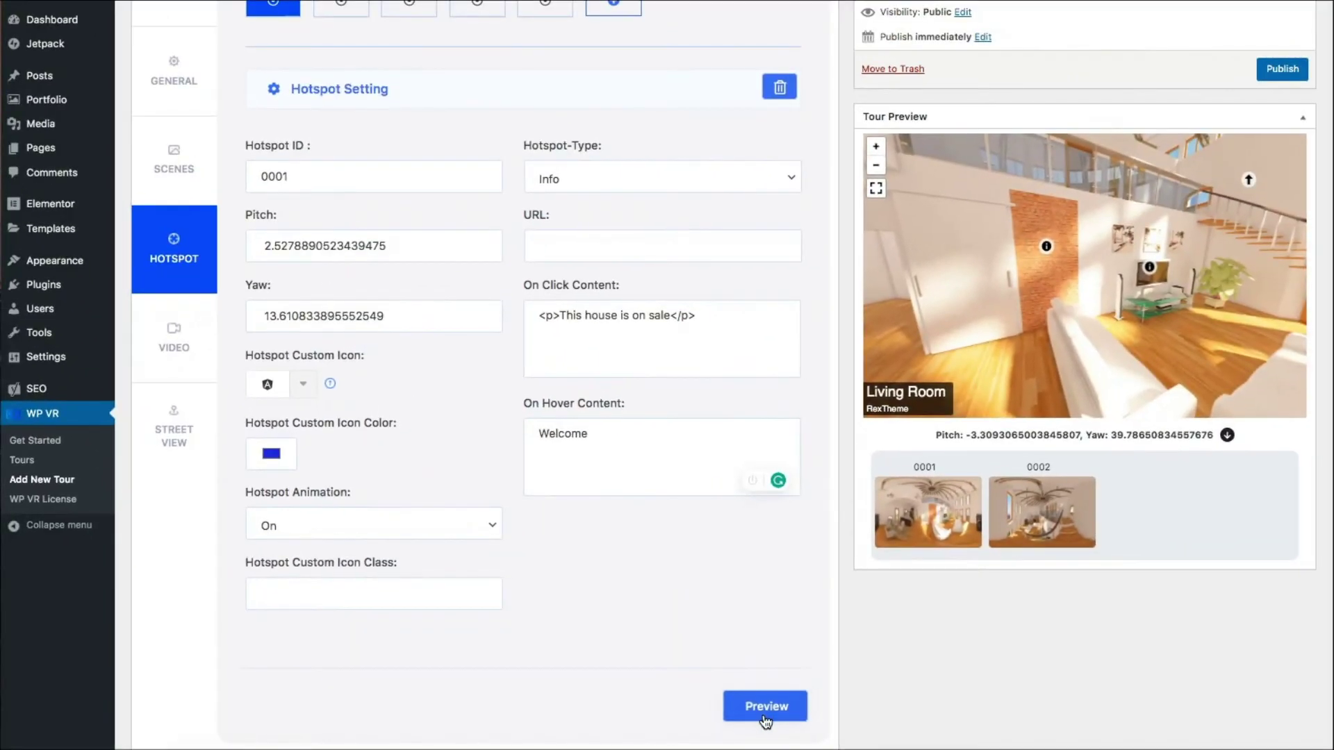
click(765, 716)
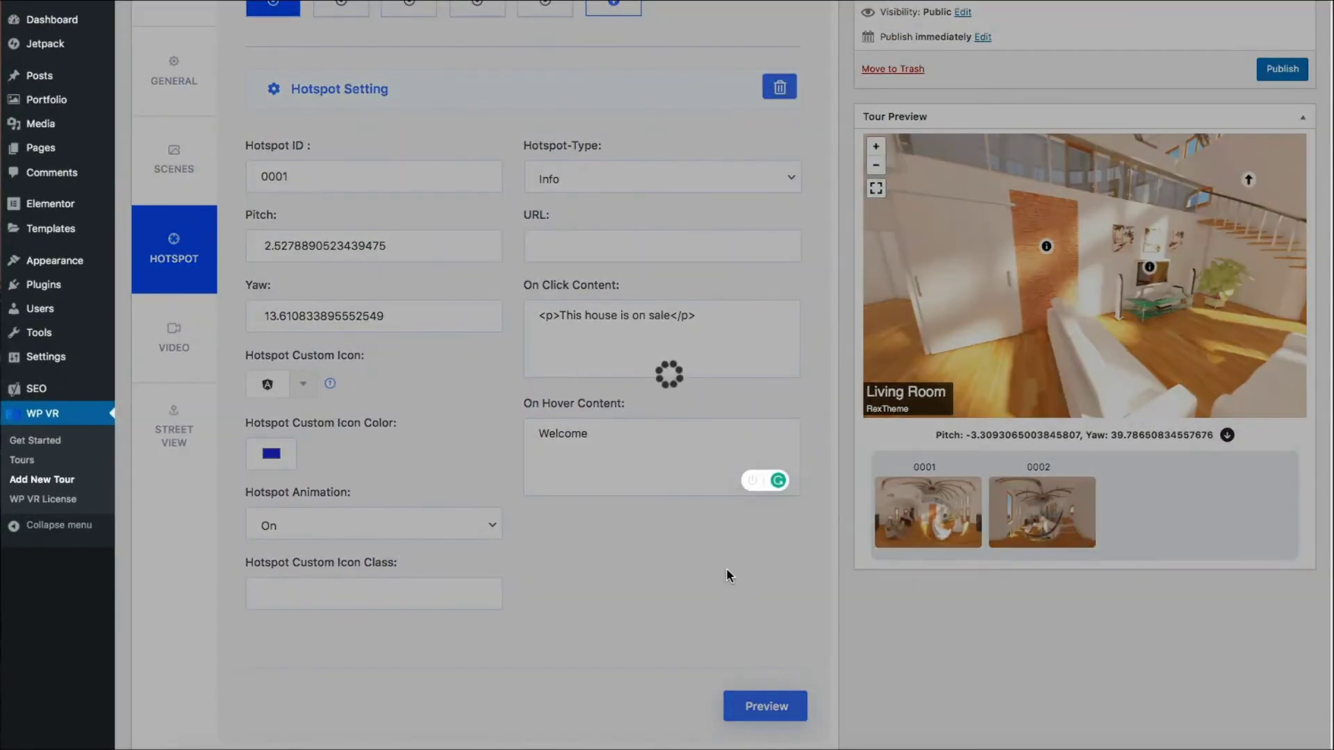
scroll(667, 563, down, 1)
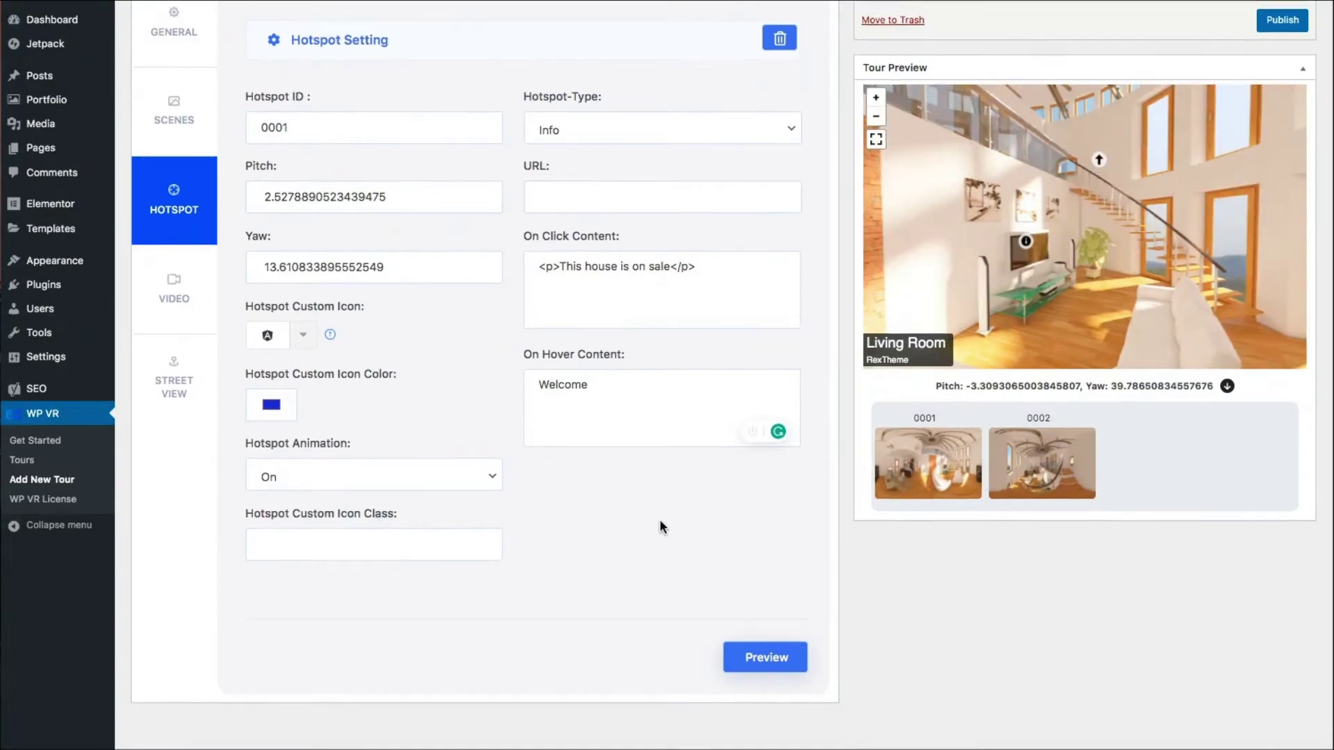
scroll(660, 521, up, 3)
scroll(660, 525, up, 1)
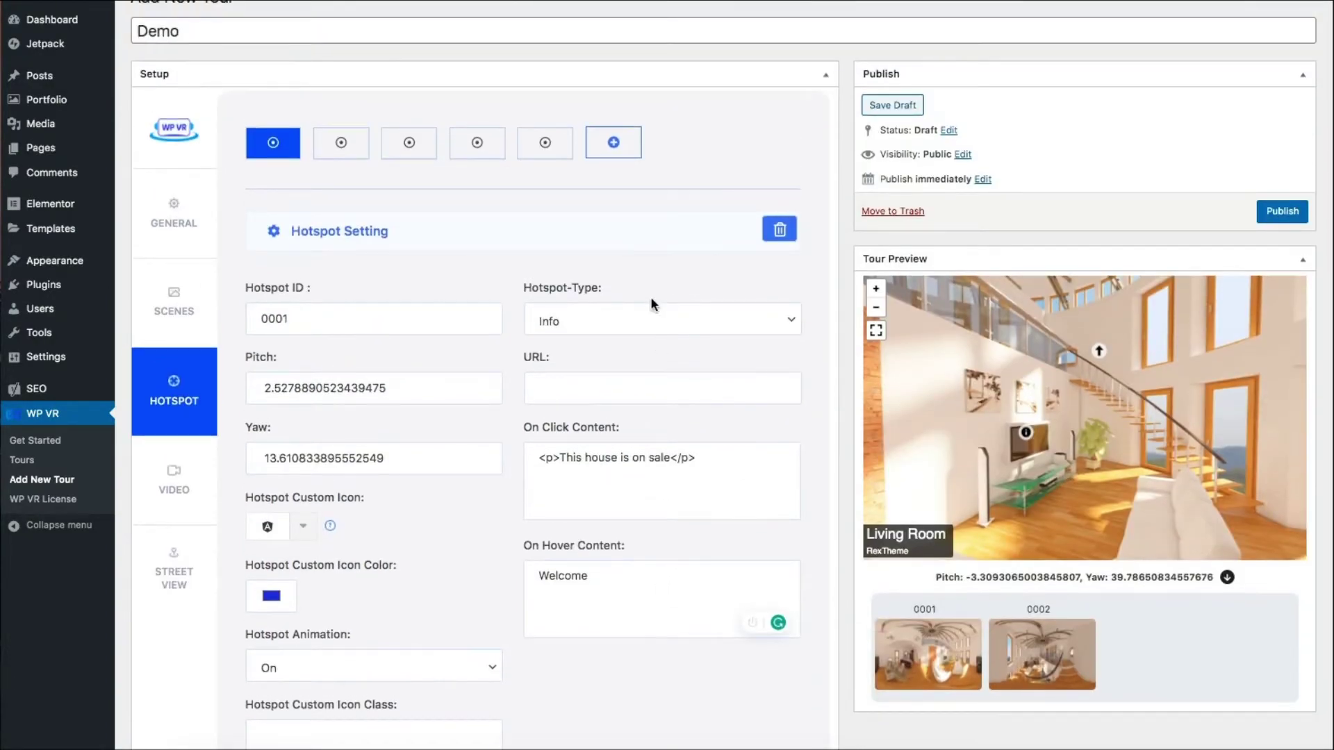
scroll(651, 302, up, 1)
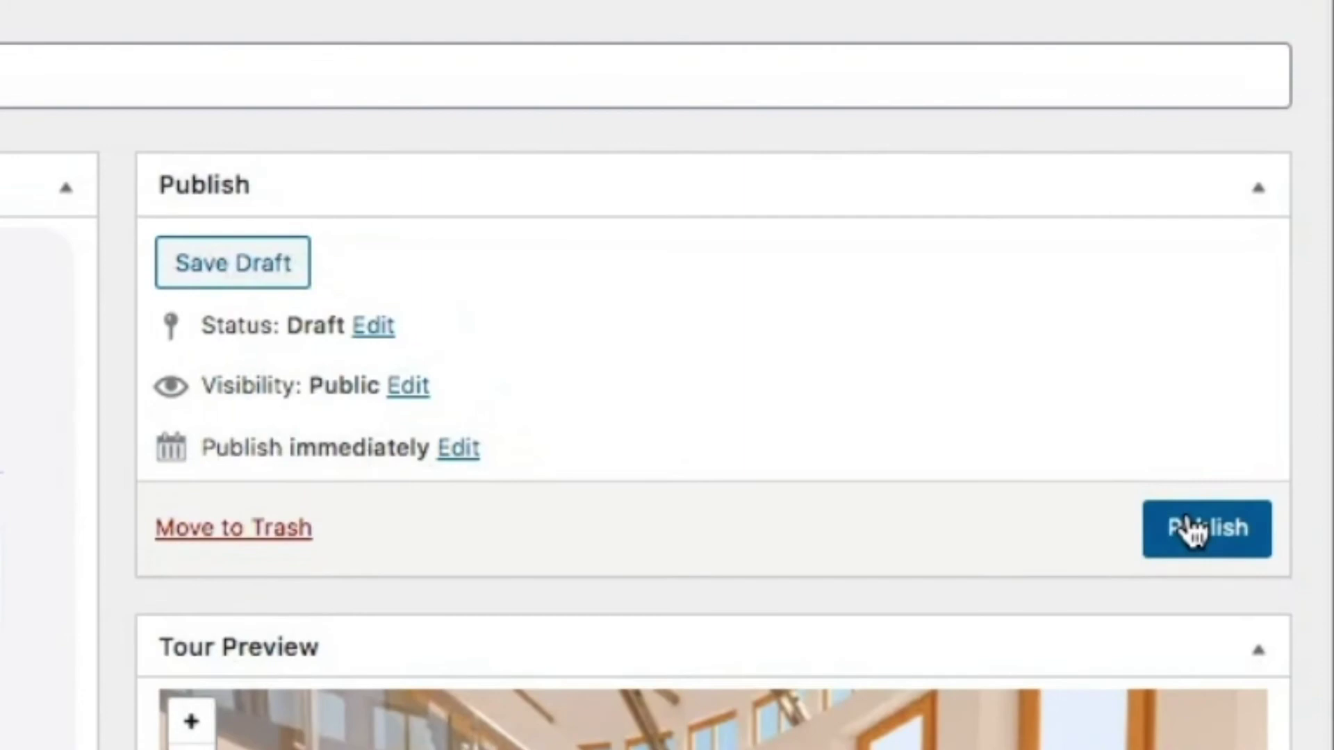
Publish the Demo tour from the Publish box.
click(1180, 530)
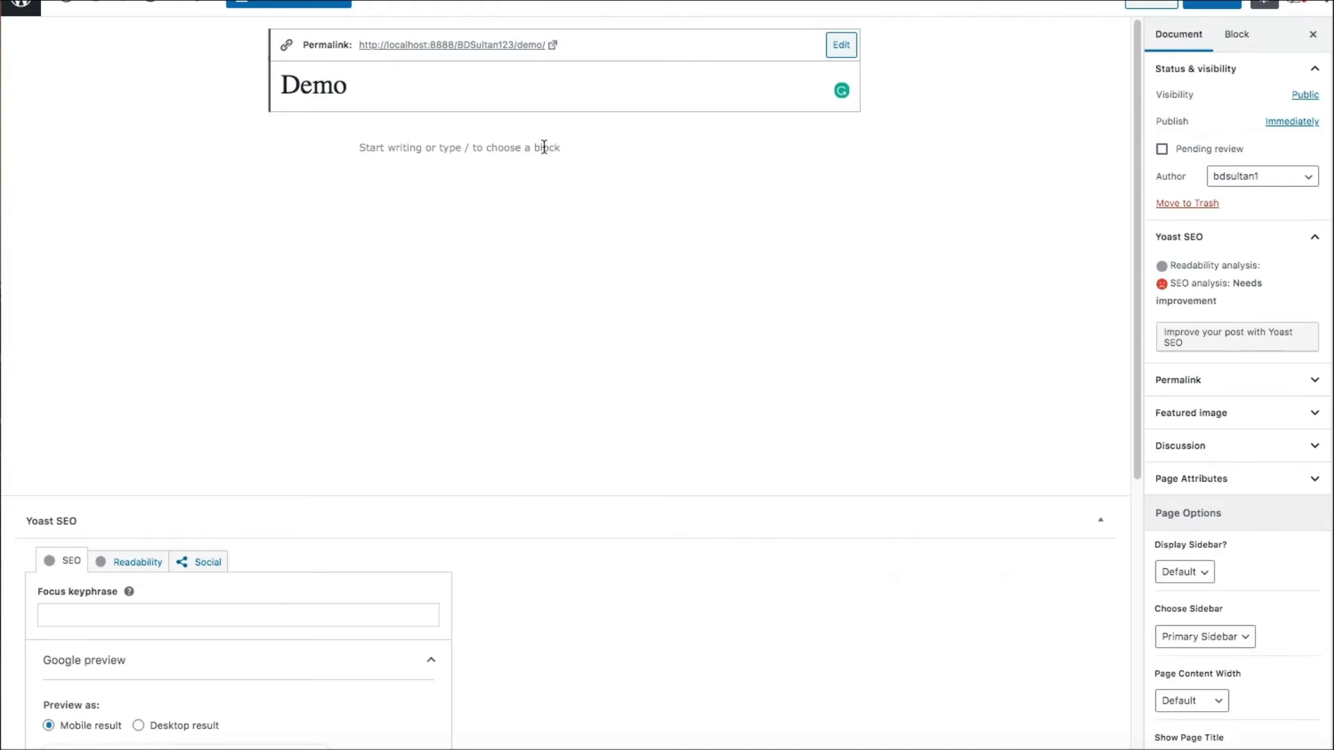
Insert a WPVR block found by searching 'wpvr' and set its Id to Demo : 517.
click(544, 147)
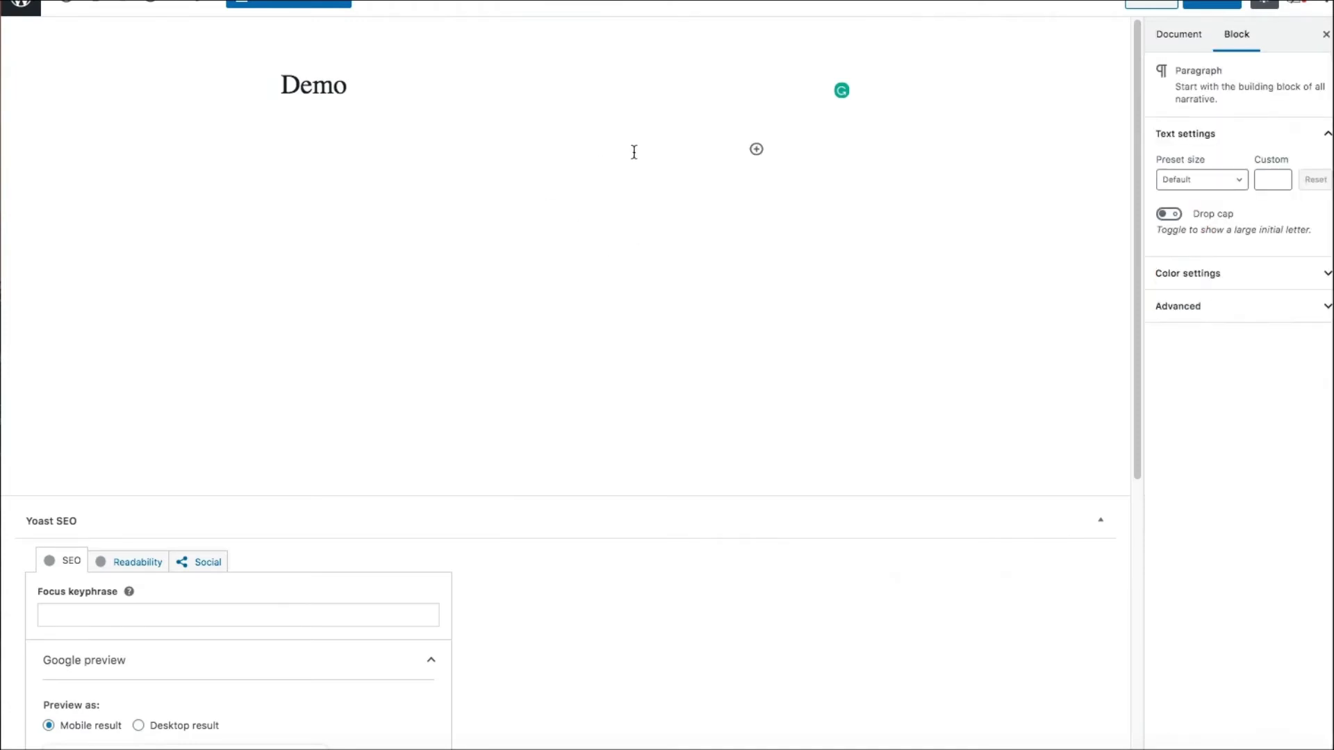
click(756, 148)
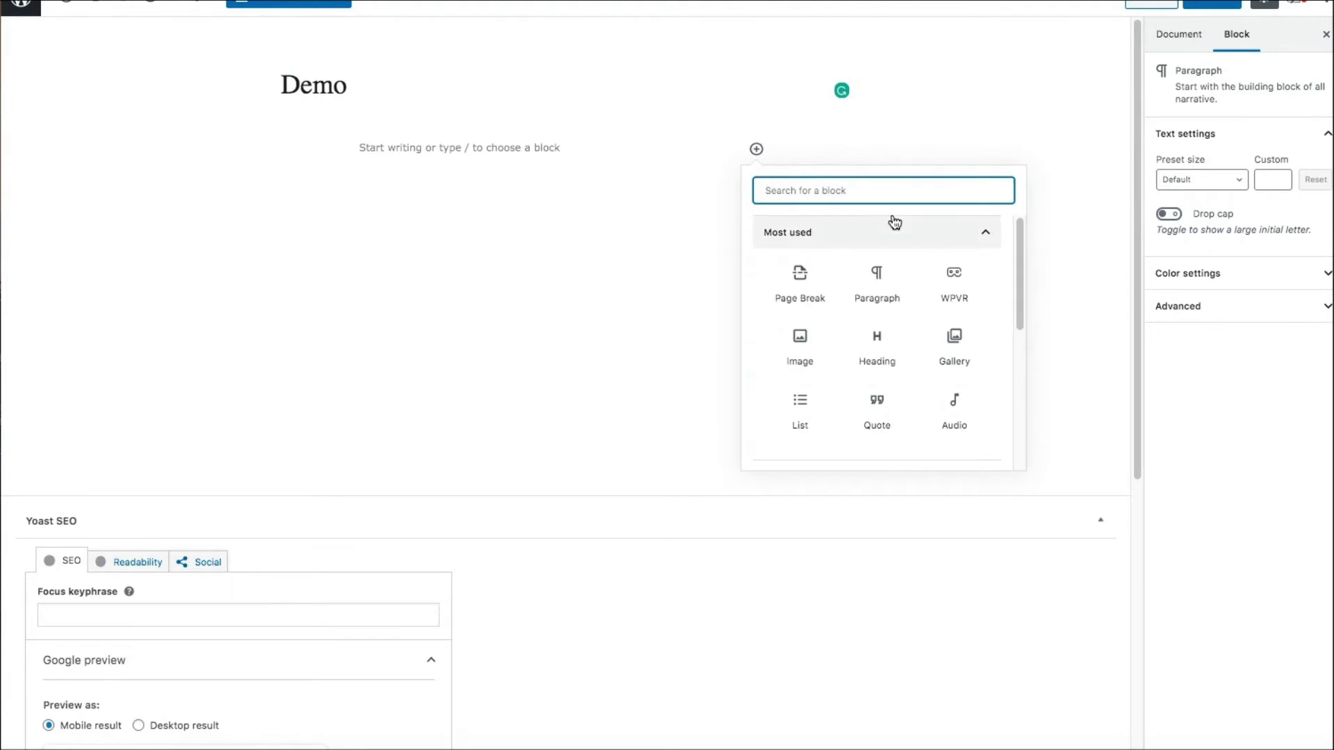
text(w)
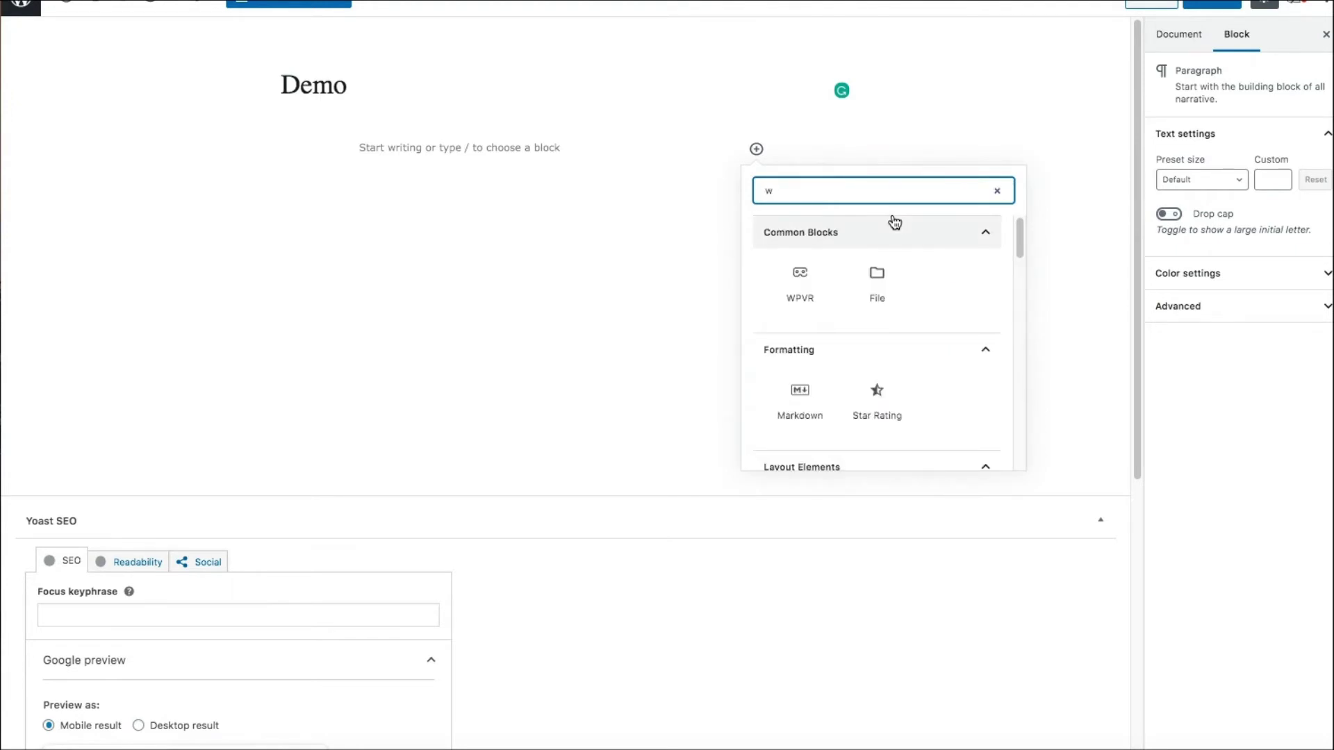
text(pvr)
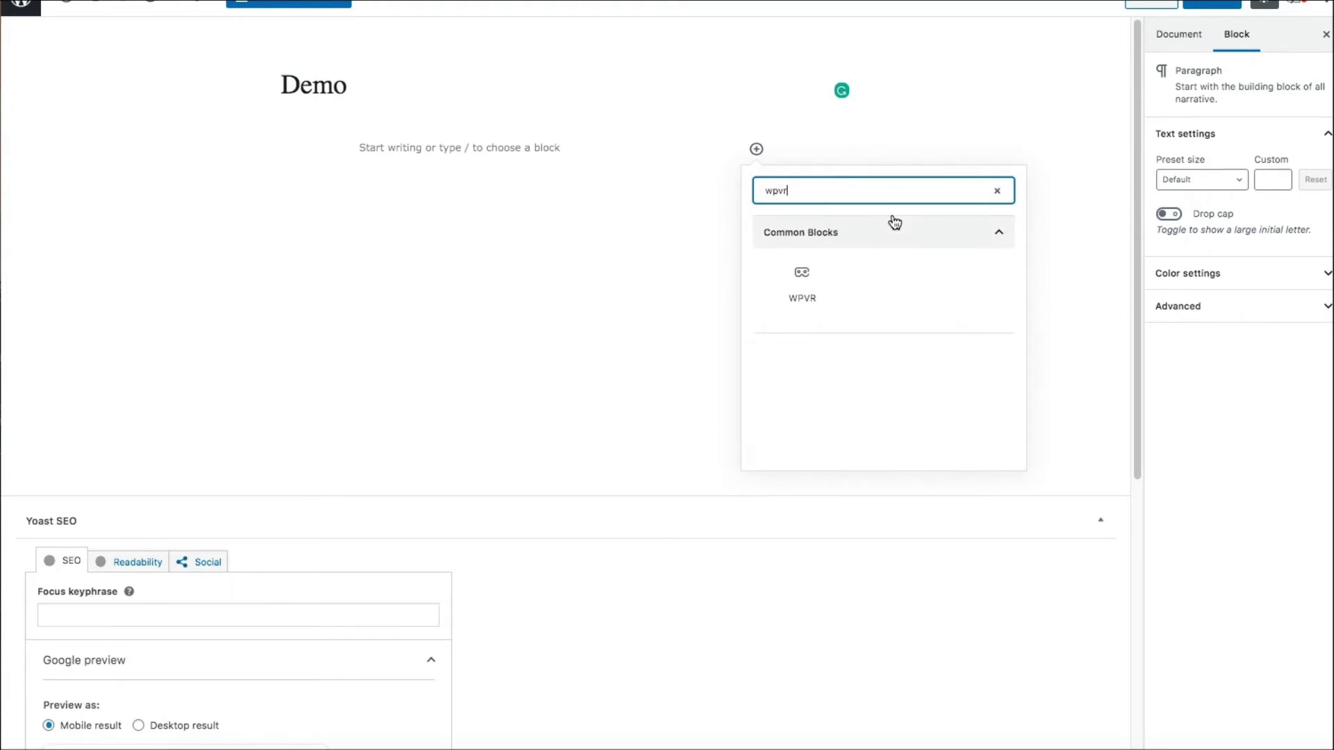
click(809, 284)
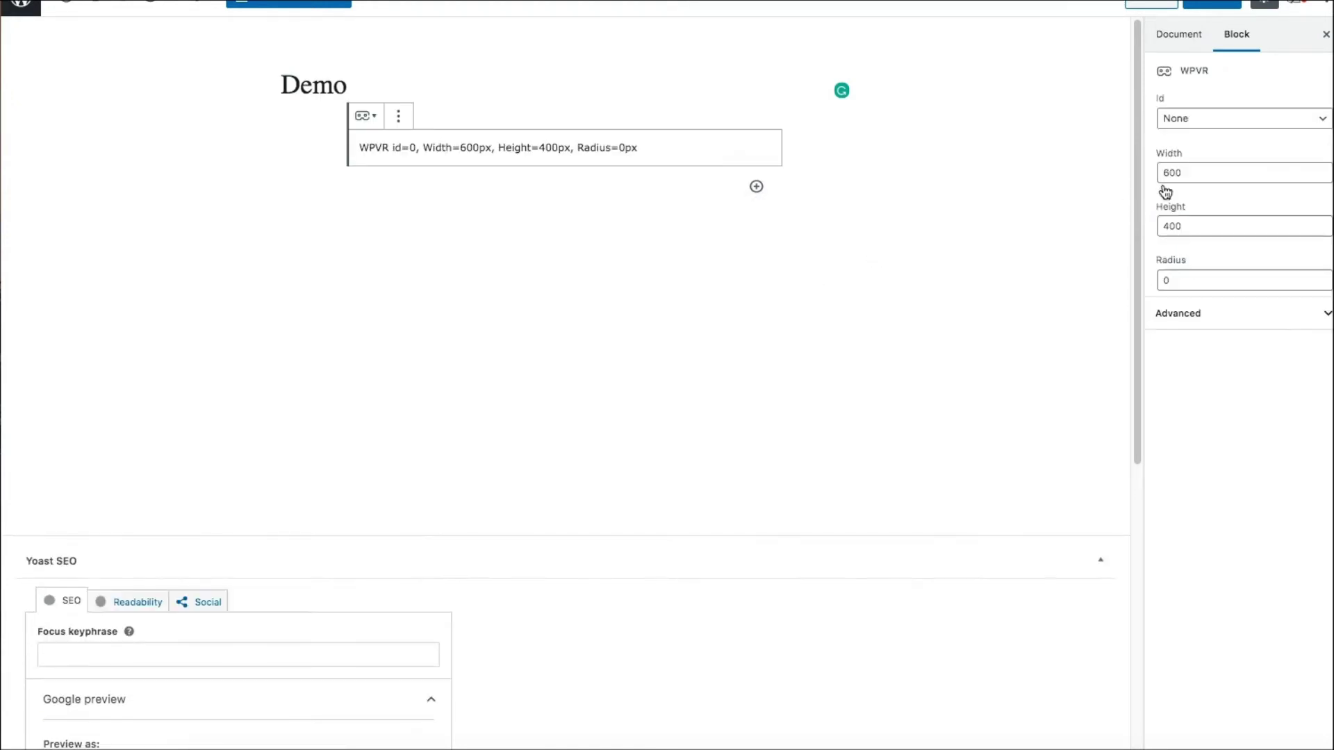
click(1200, 120)
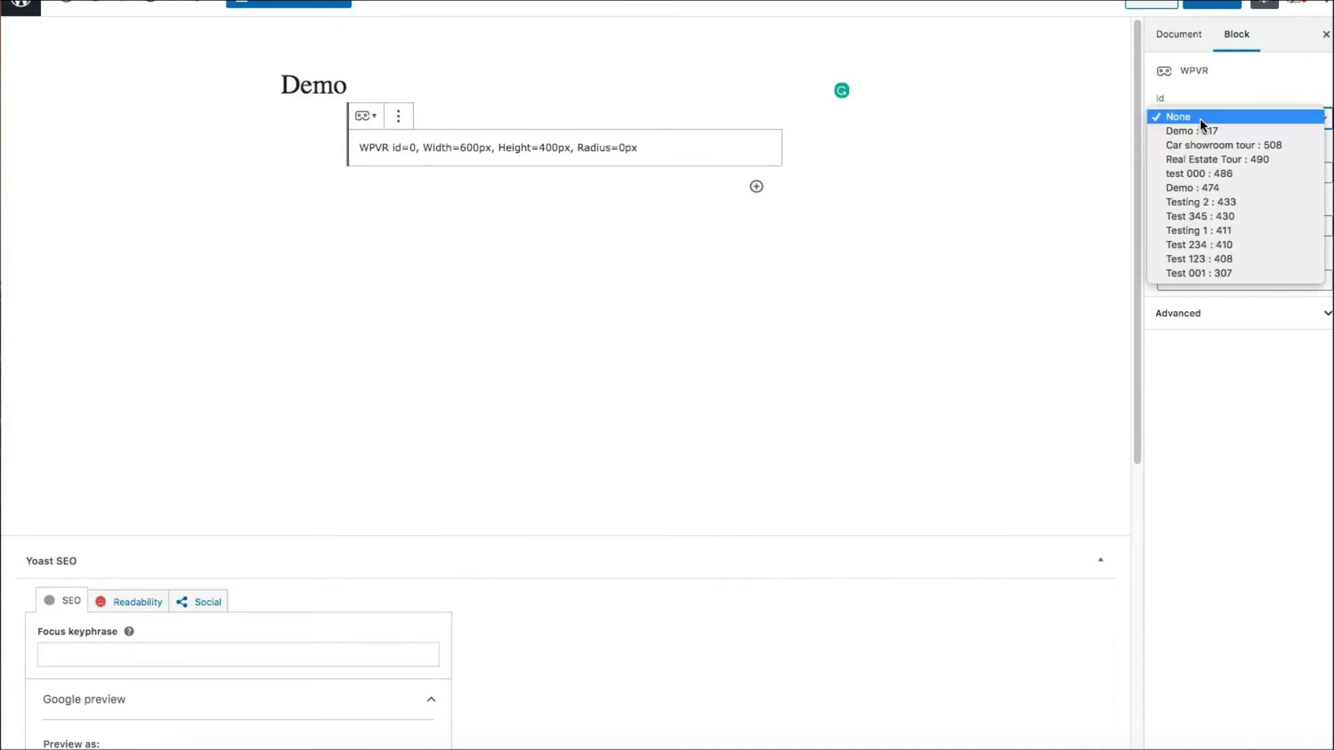
click(1190, 132)
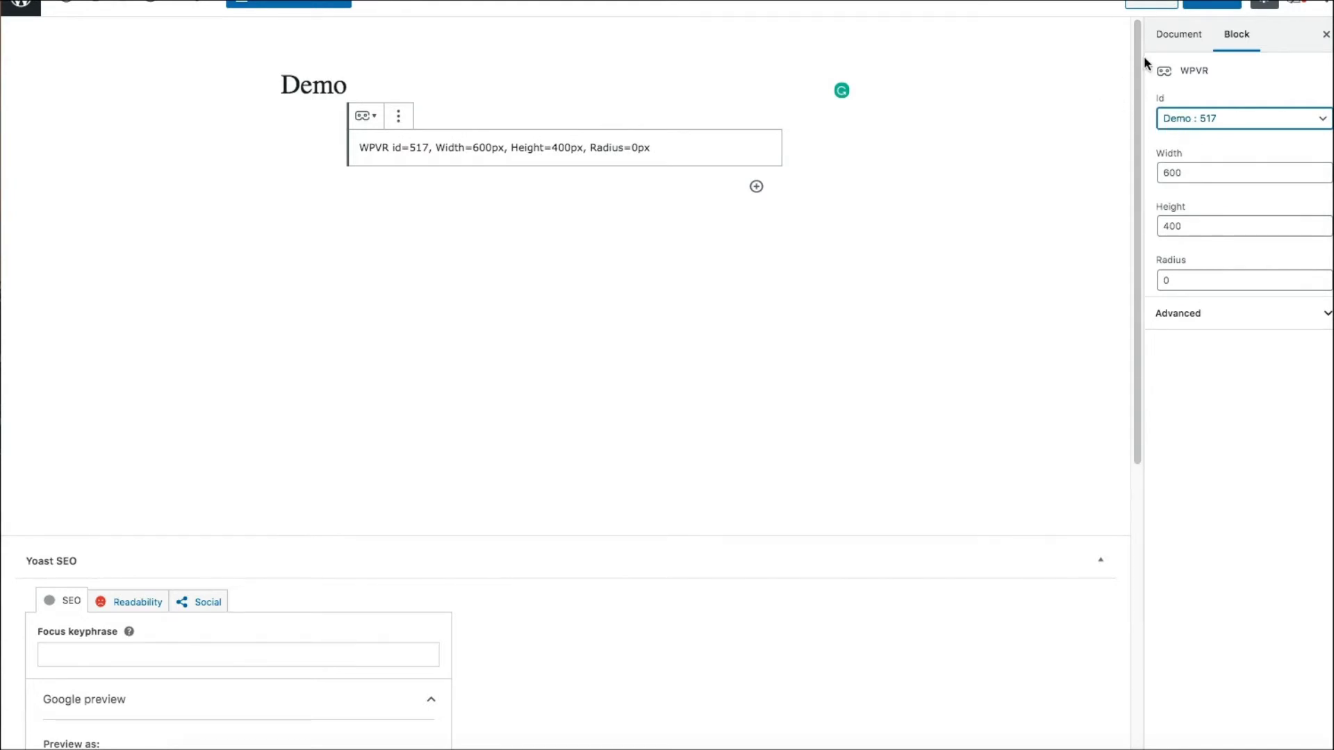
Preview the Demo page to see the embedded tour on the front end.
click(1155, 3)
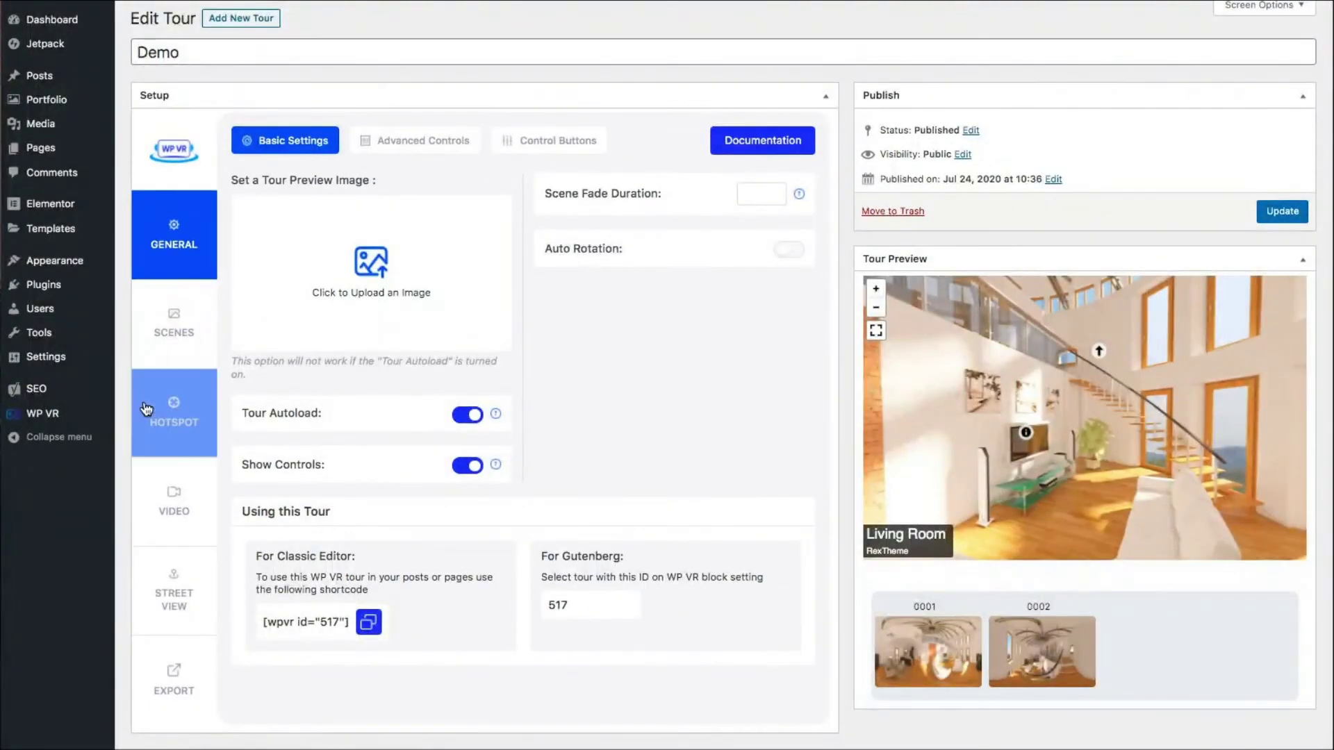
Show the HOTSPOT tab and scroll to hotspot 0001's click and hover content fields.
click(158, 418)
scroll(348, 482, down, 2)
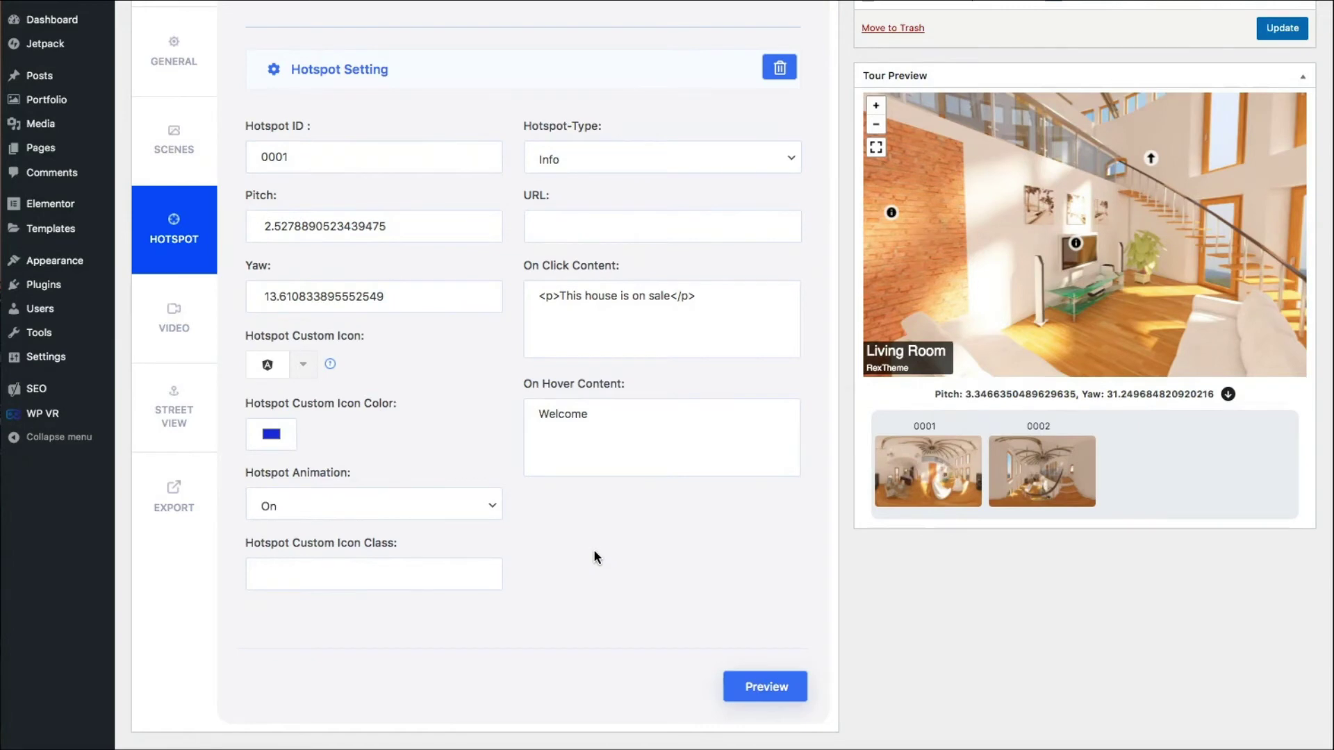
scroll(593, 552, up, 5)
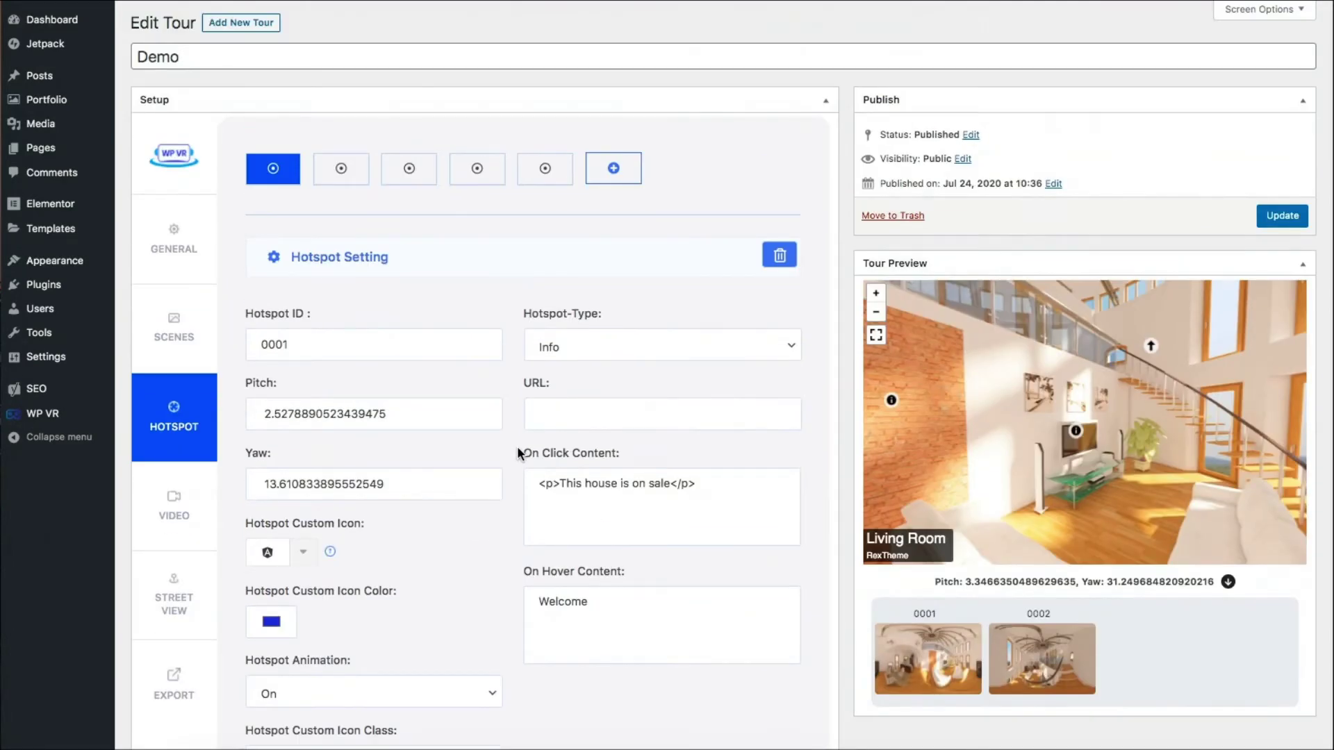
scroll(517, 446, down, 6)
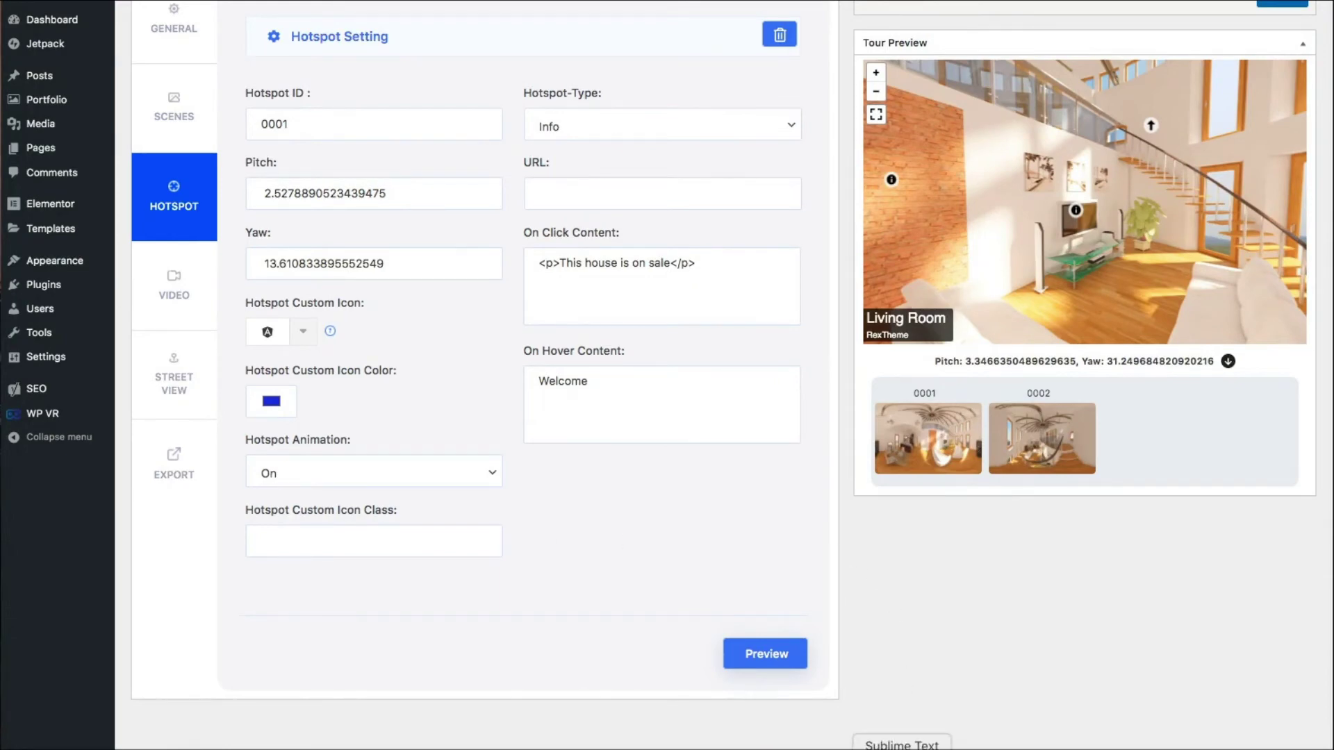
Copy the .custom-icon rule on lines 19–25 in Sublime Text.
click(888, 746)
scroll(506, 462, down, 5)
scroll(508, 458, up, 2)
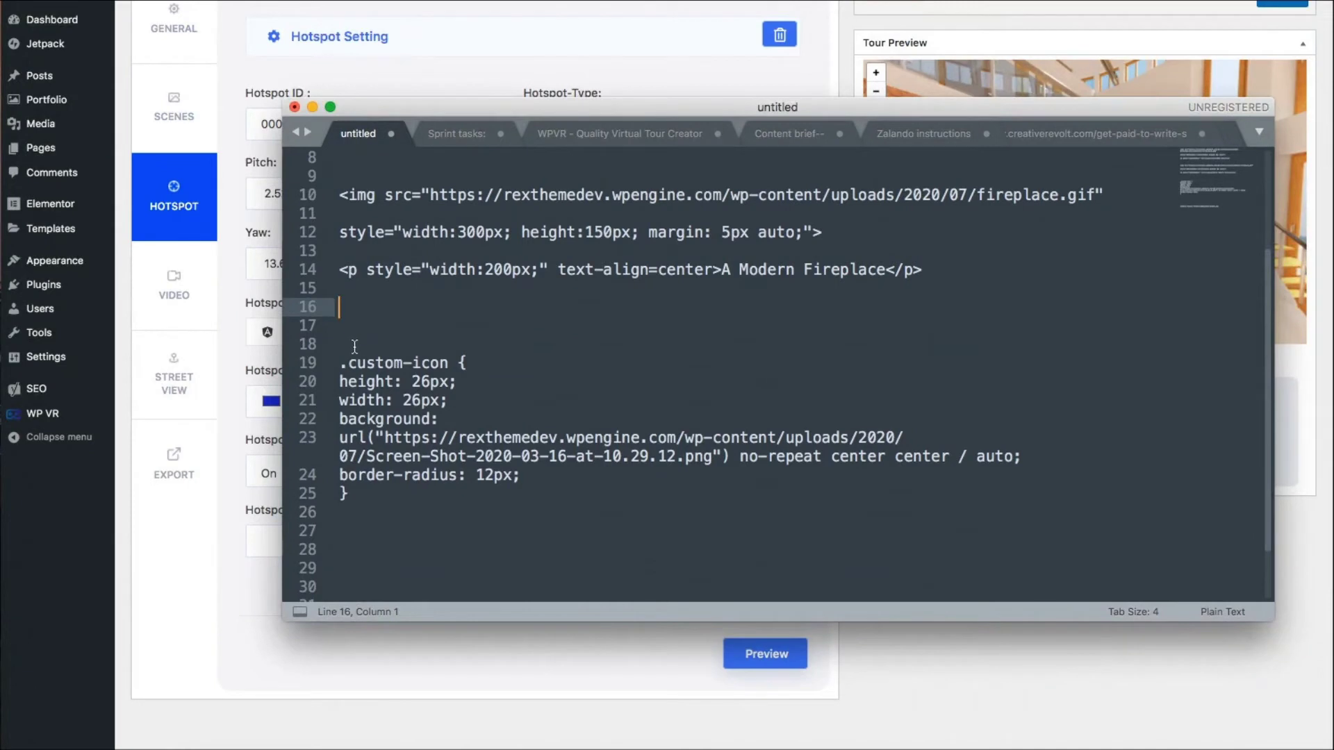
drag(340, 363, 347, 495)
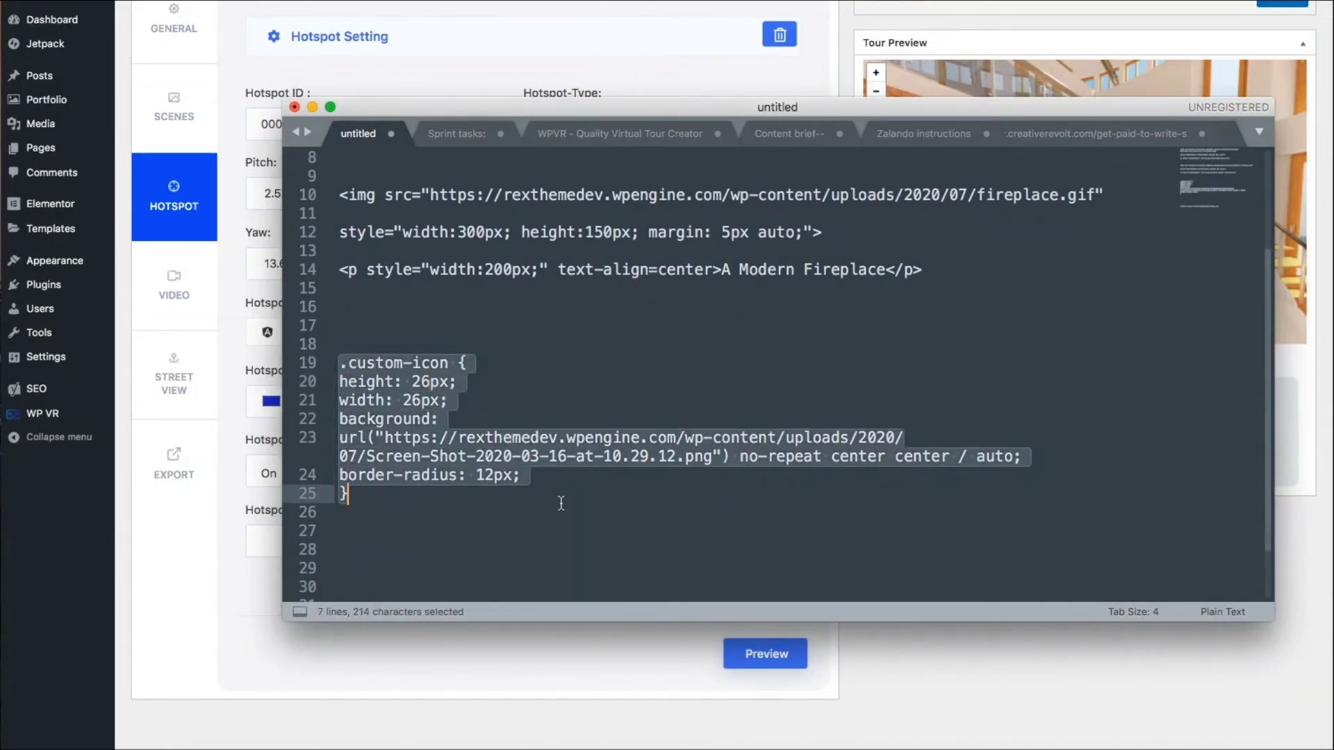
click(440, 362)
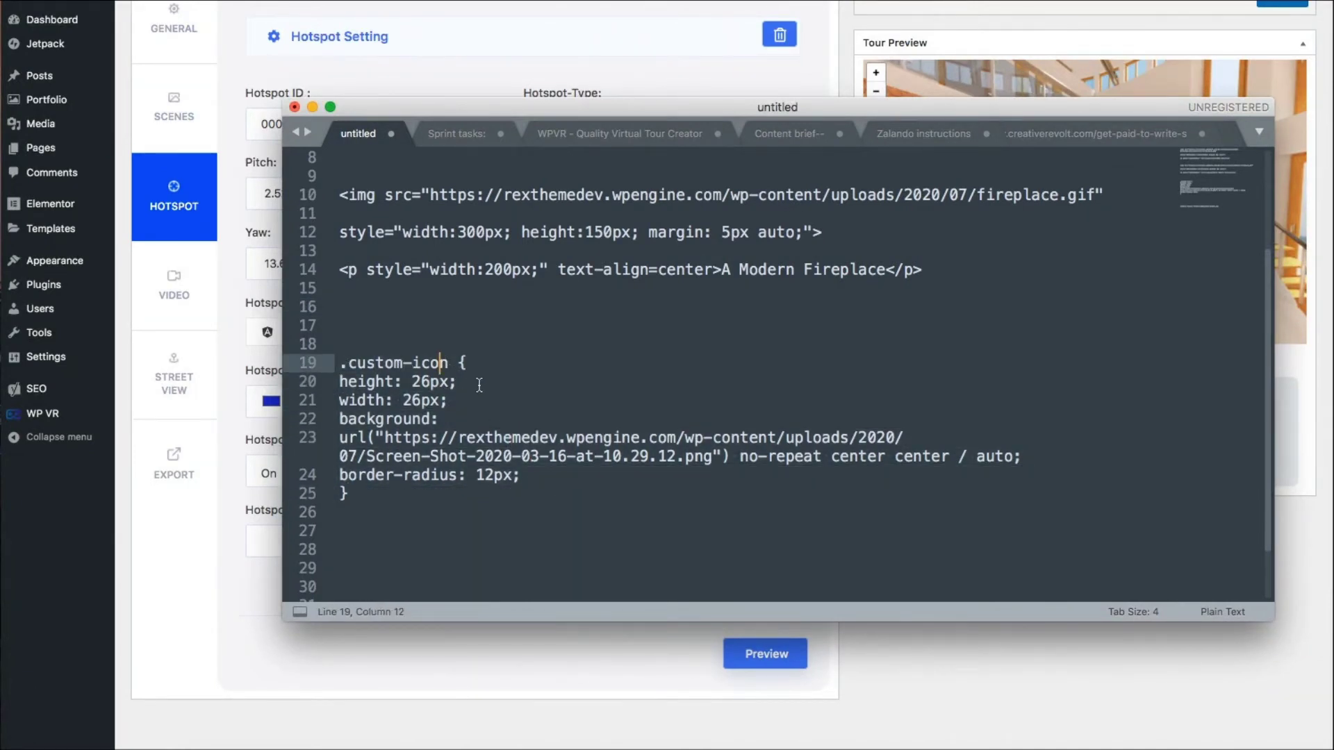
drag(385, 438, 709, 464)
click(629, 494)
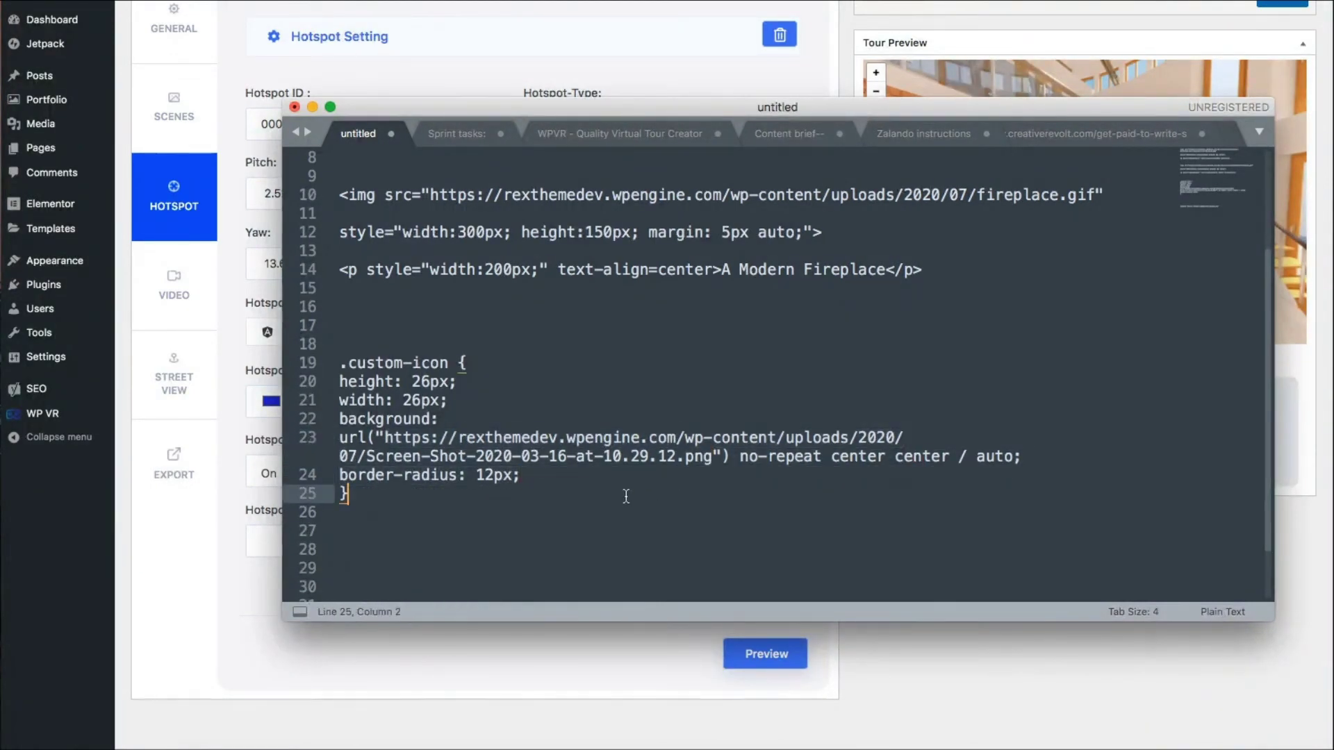
drag(357, 495, 339, 362)
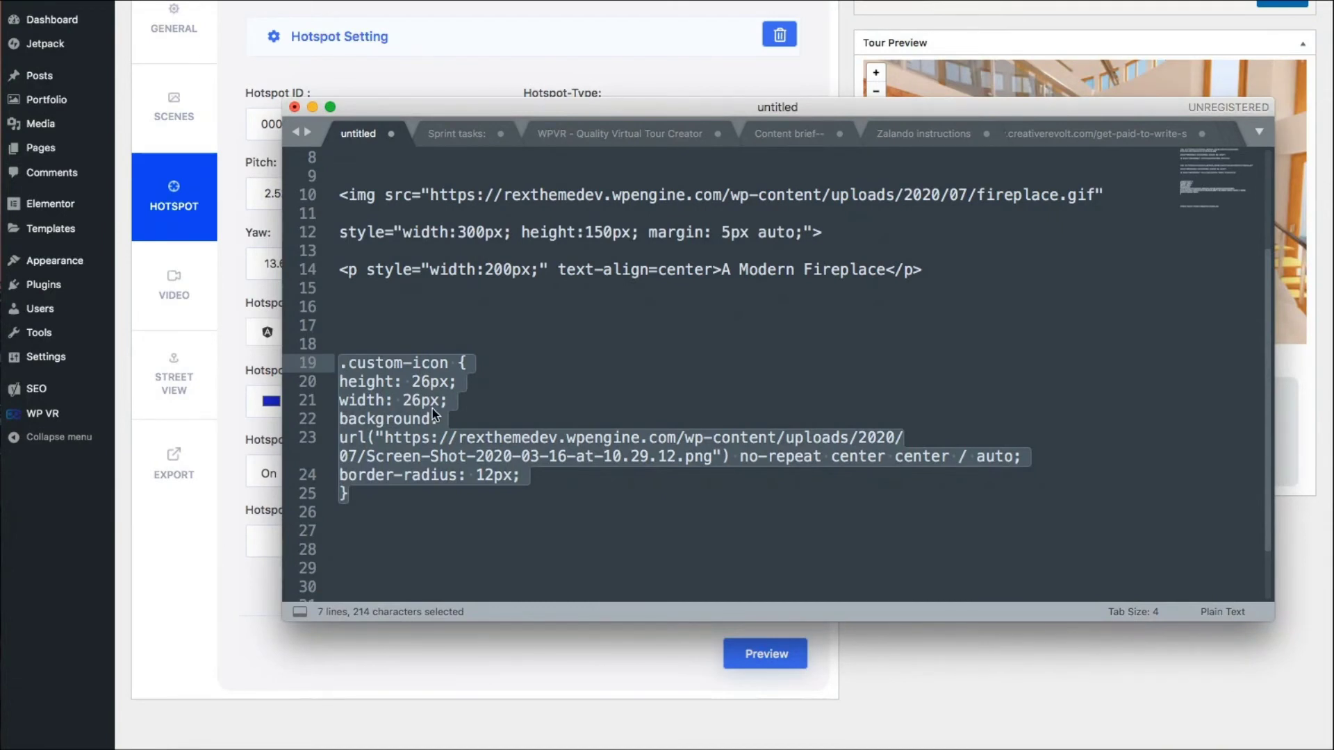
key(super+c)
right_click(441, 444)
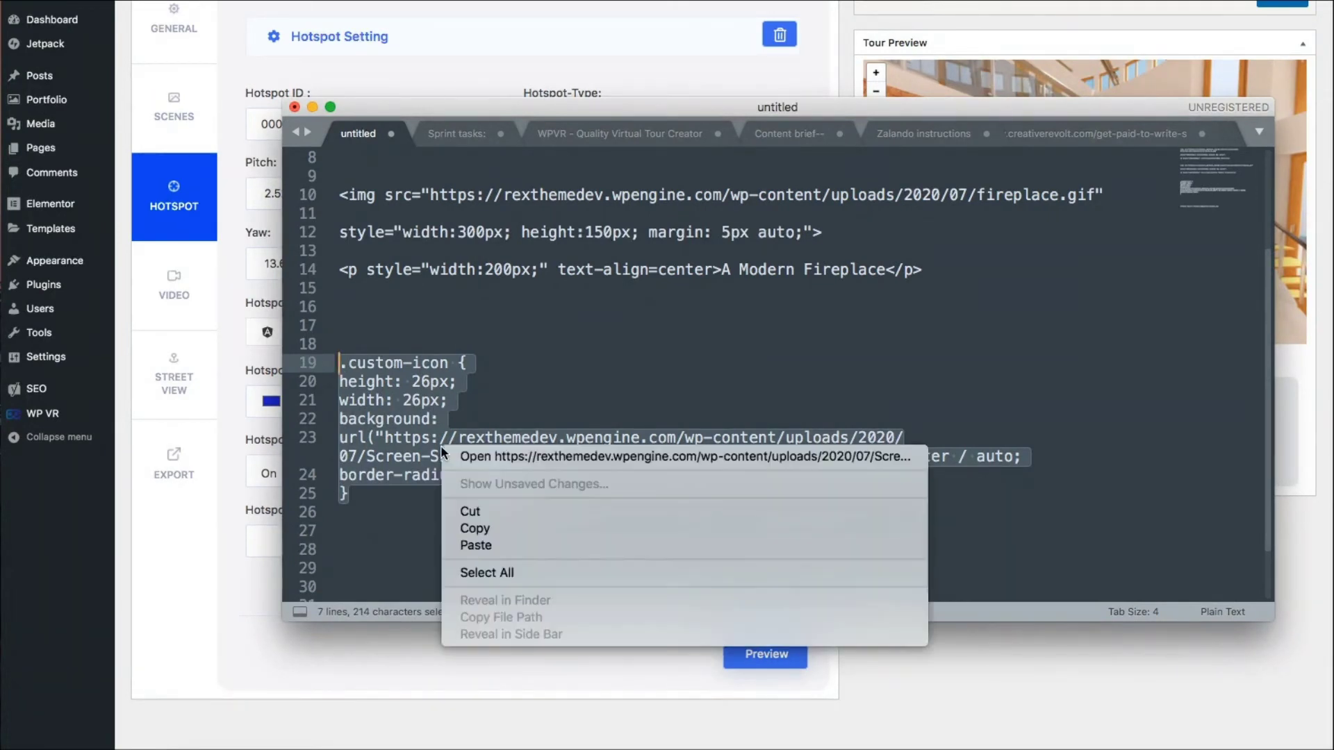
click(498, 532)
Back in WordPress, open Appearance > Customize in a new tab.
click(552, 653)
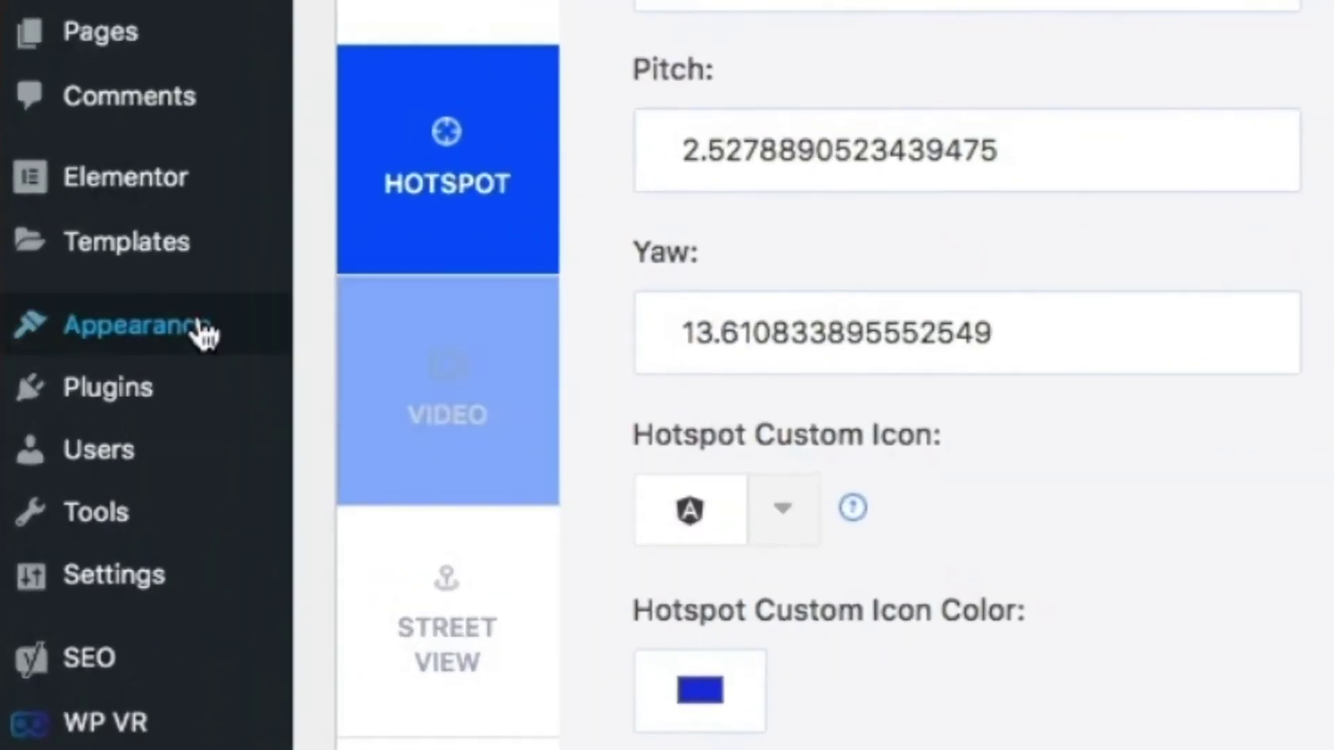
mouse_move(77, 264)
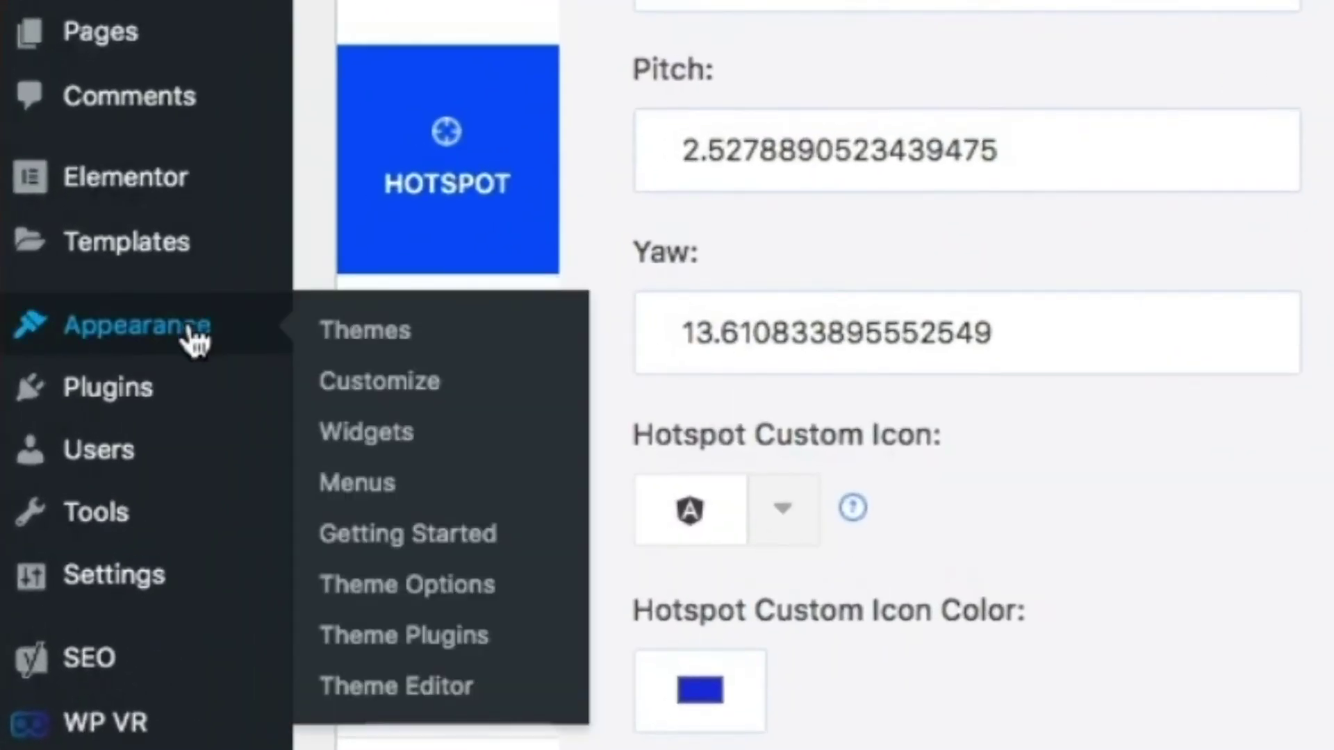
right_click(347, 378)
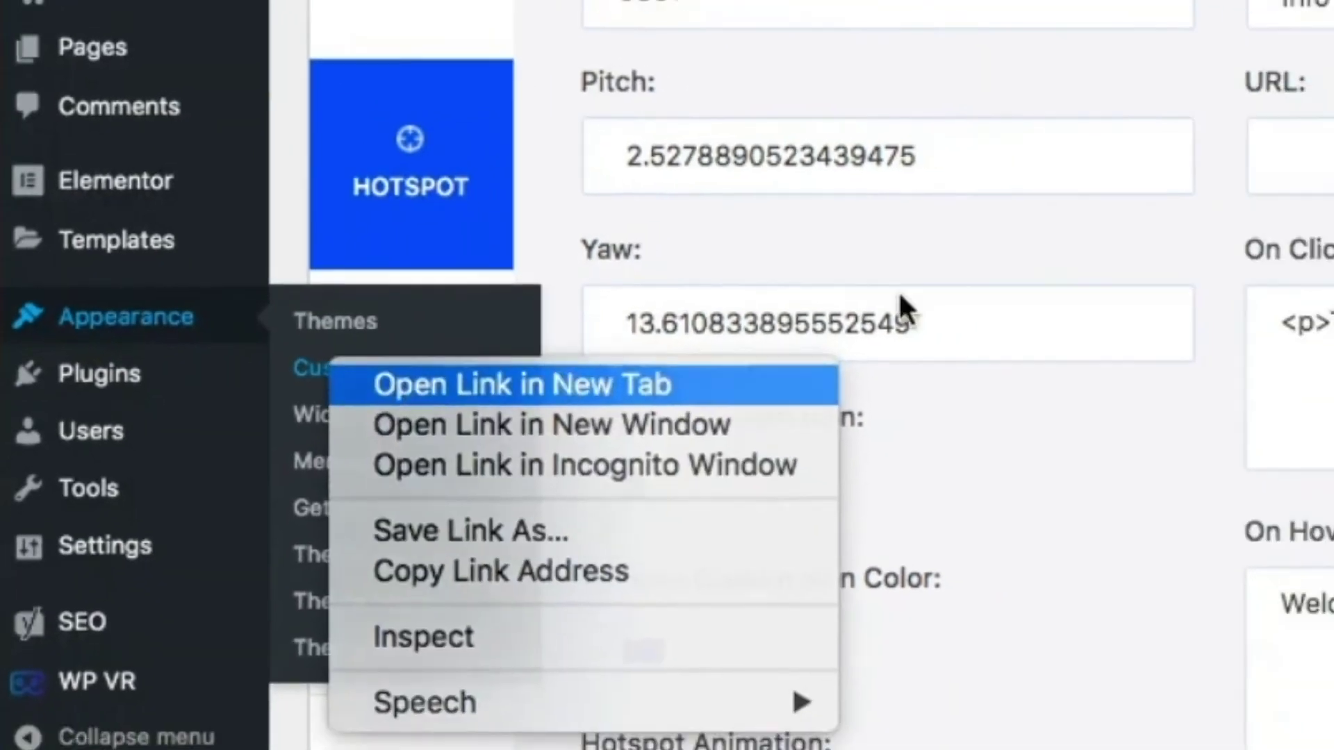
key(Escape)
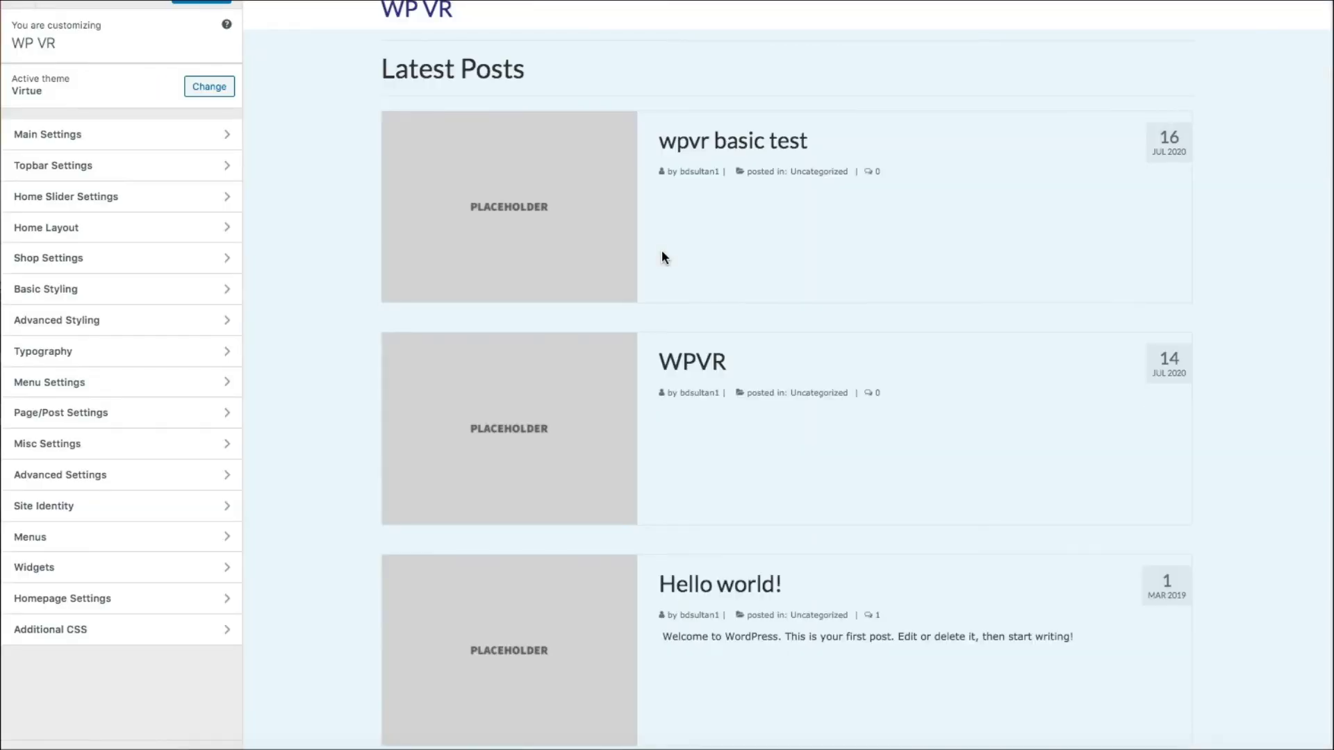
Paste the .custom-icon rule into Additional CSS, publish, and select the custom-icon class name.
click(222, 630)
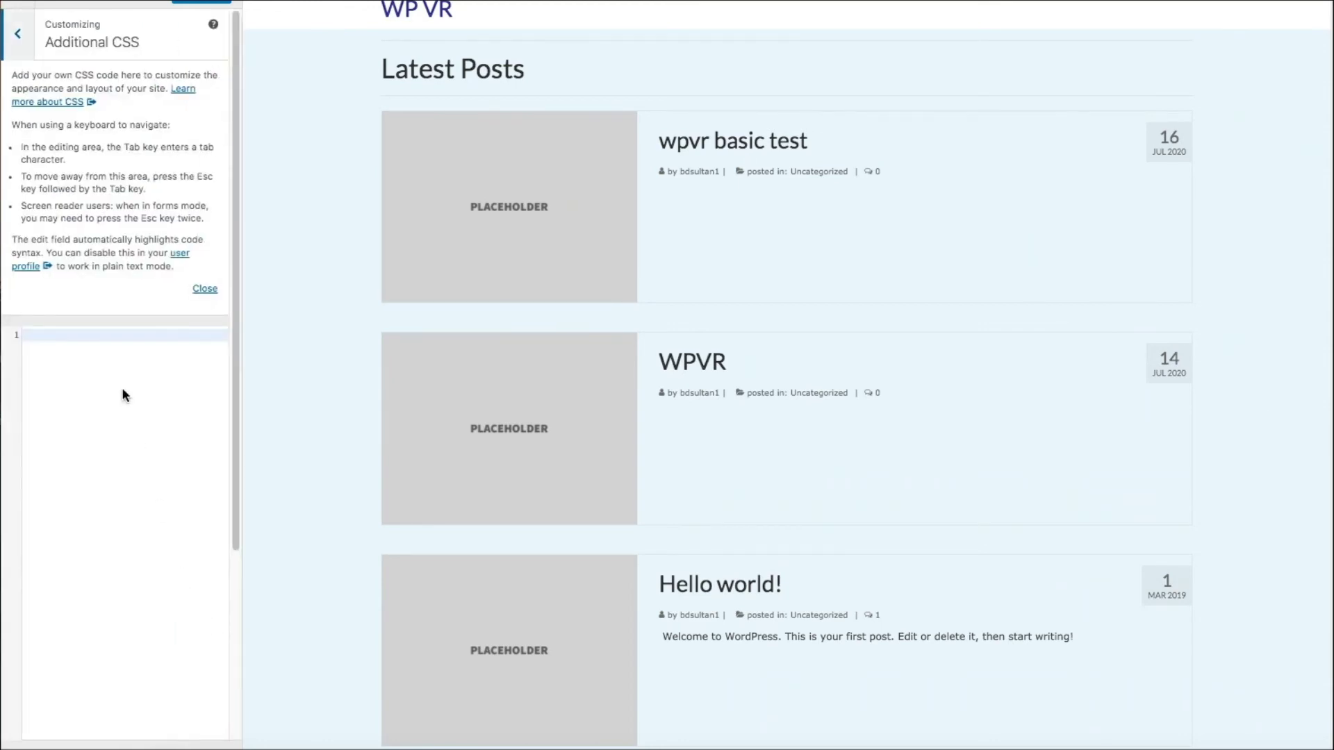
click(107, 334)
key(ctrl+v)
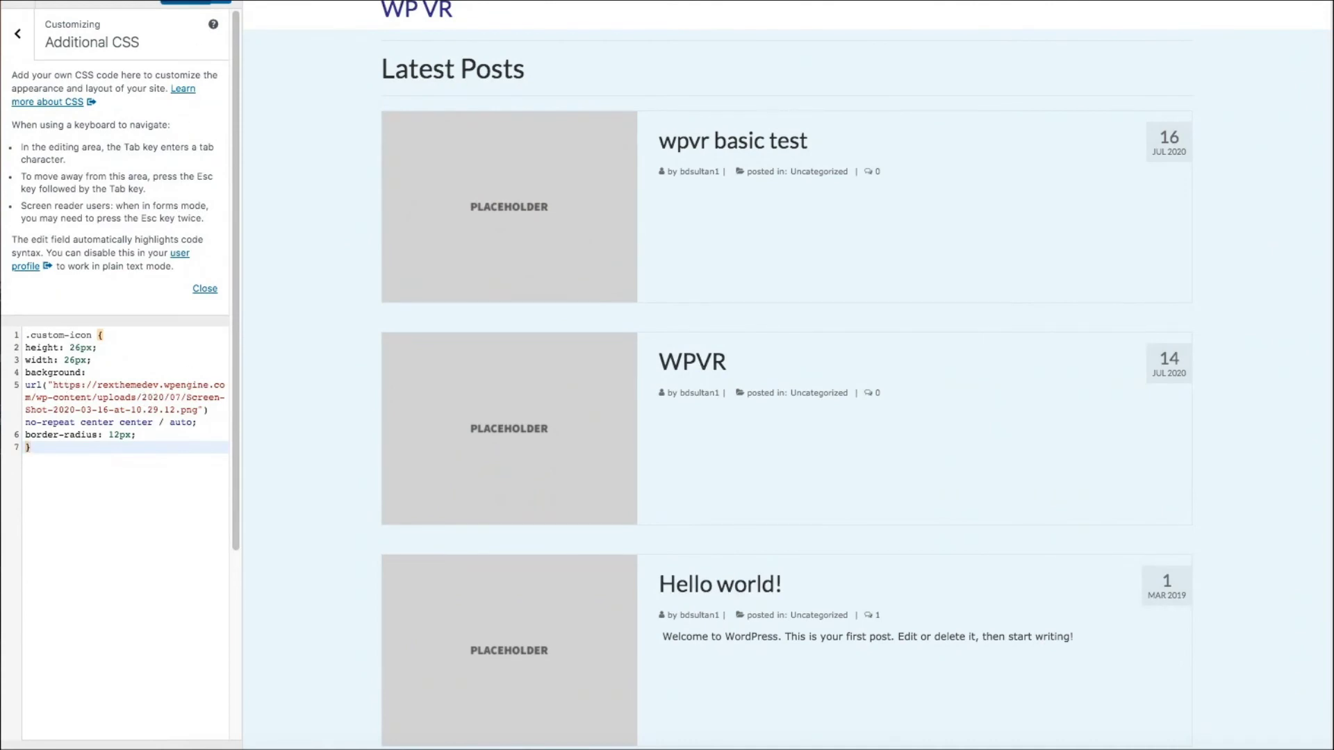
click(184, 2)
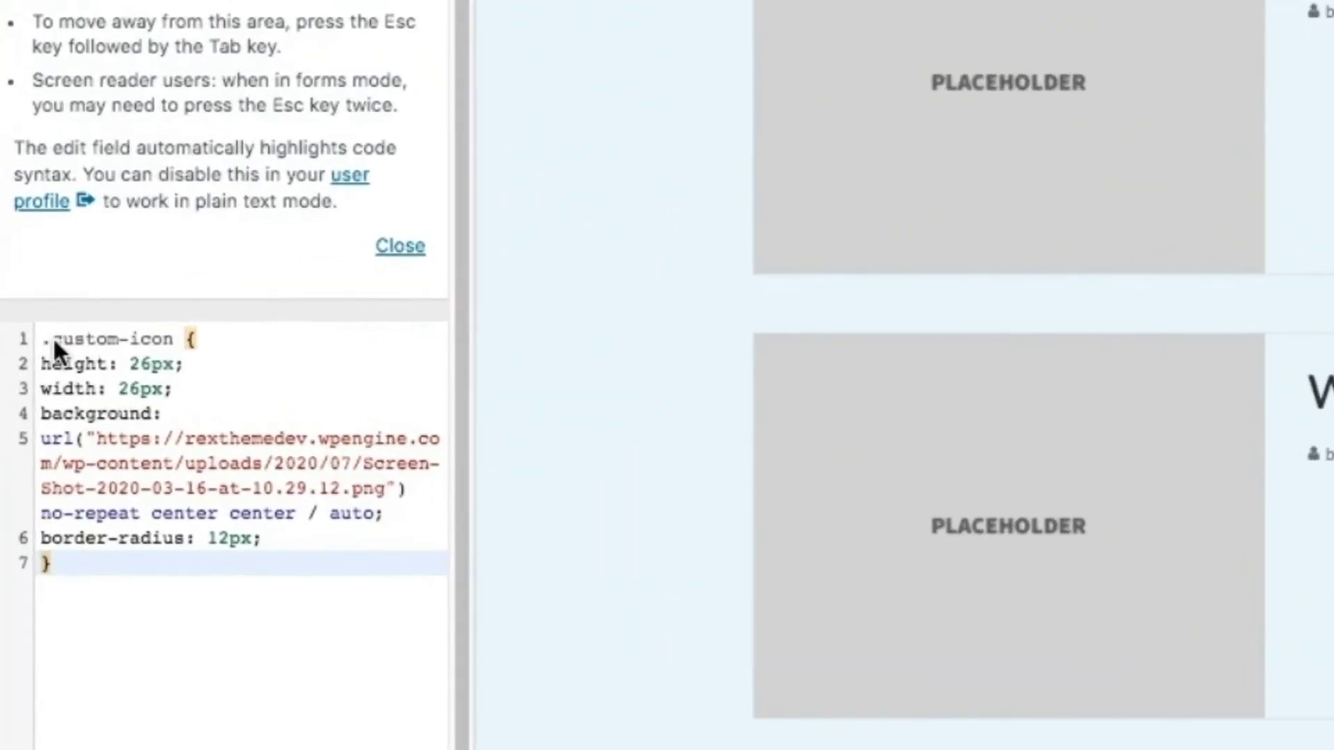
drag(31, 336, 172, 341)
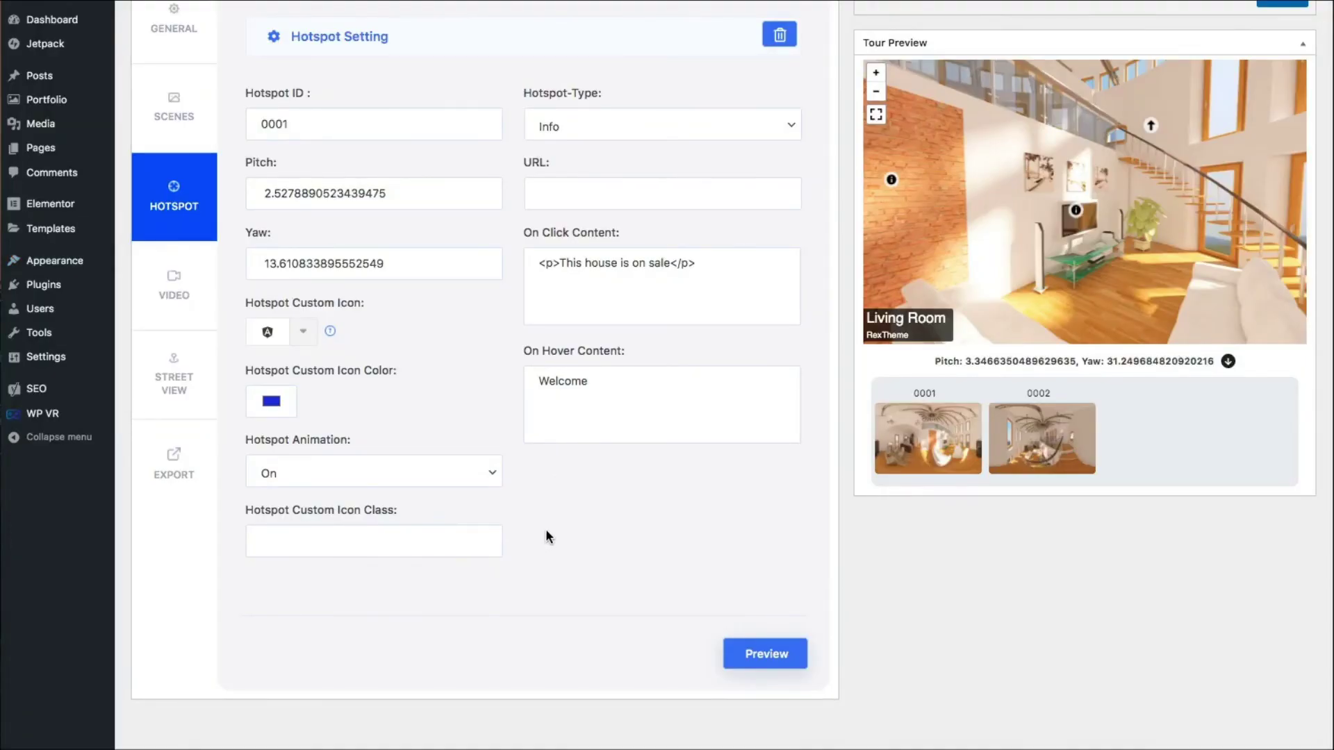
Select hotspot 0003, turn the preview to the stove, and paste custom-icon as its icon class.
scroll(457, 260, up, 3)
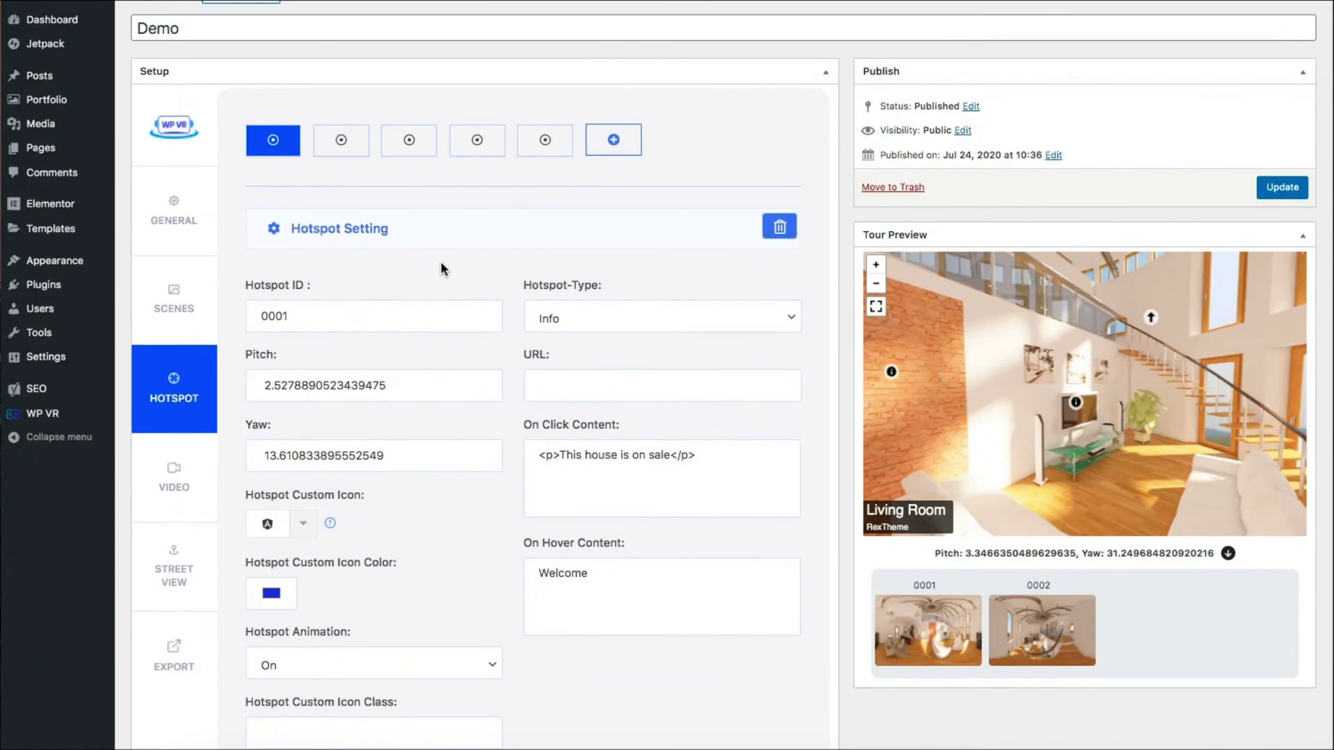
click(341, 141)
scroll(472, 373, down, 2)
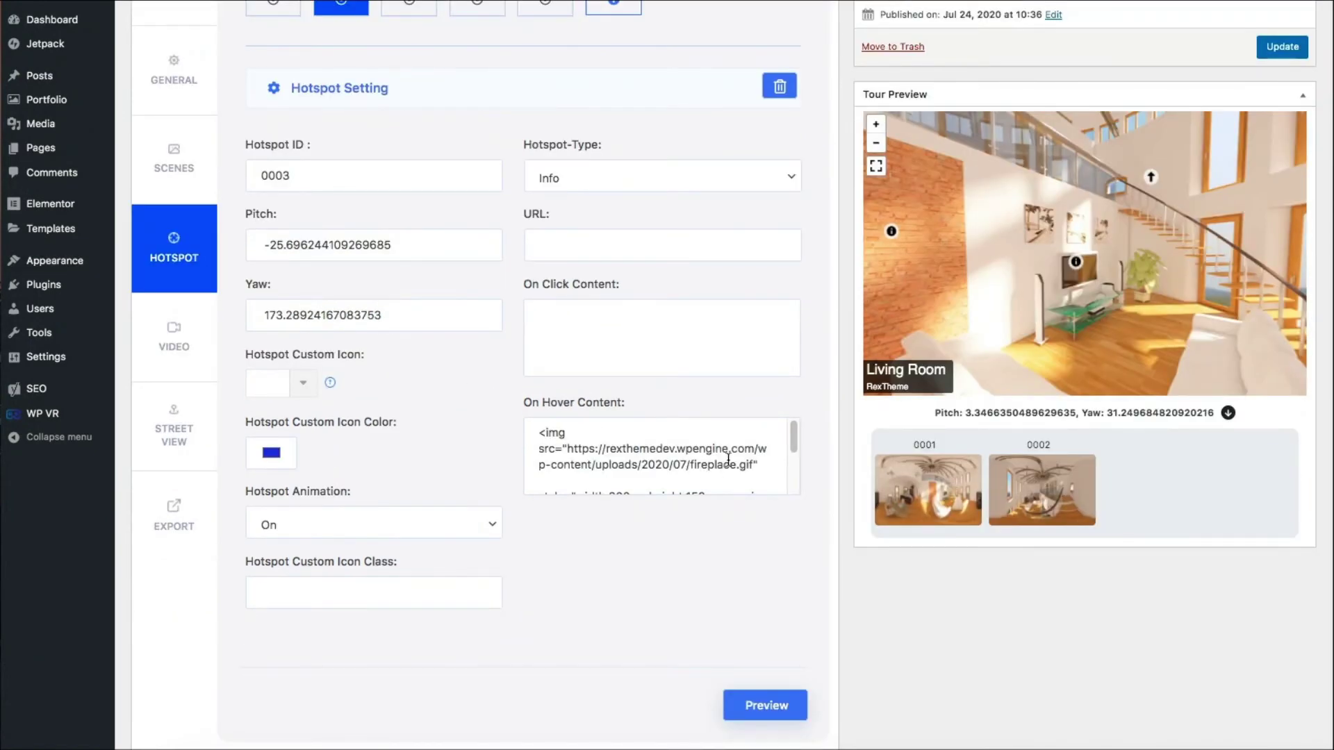
drag(1178, 288, 1067, 236)
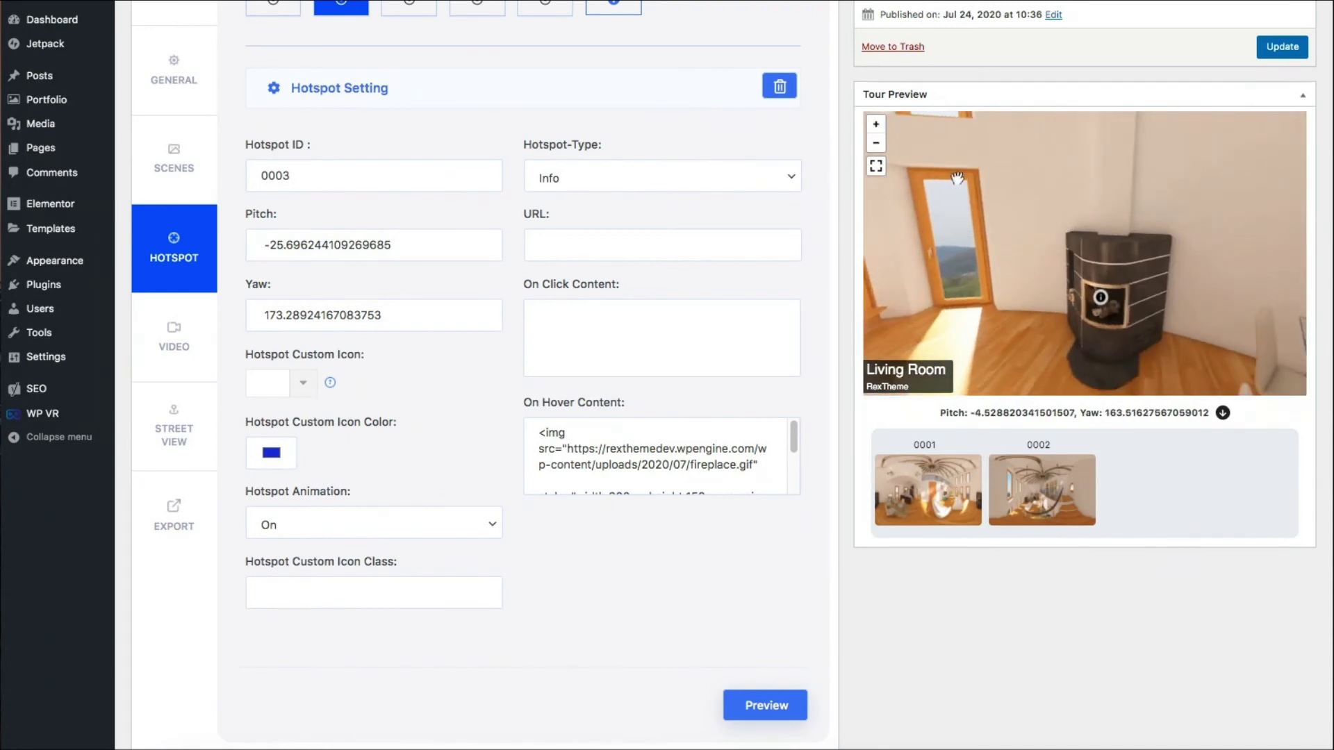
click(418, 599)
key(ctrl+v)
Update the tour and check that the Demo page's stove hotspot shows the 'A Modern Fireplace' popup.
click(1282, 47)
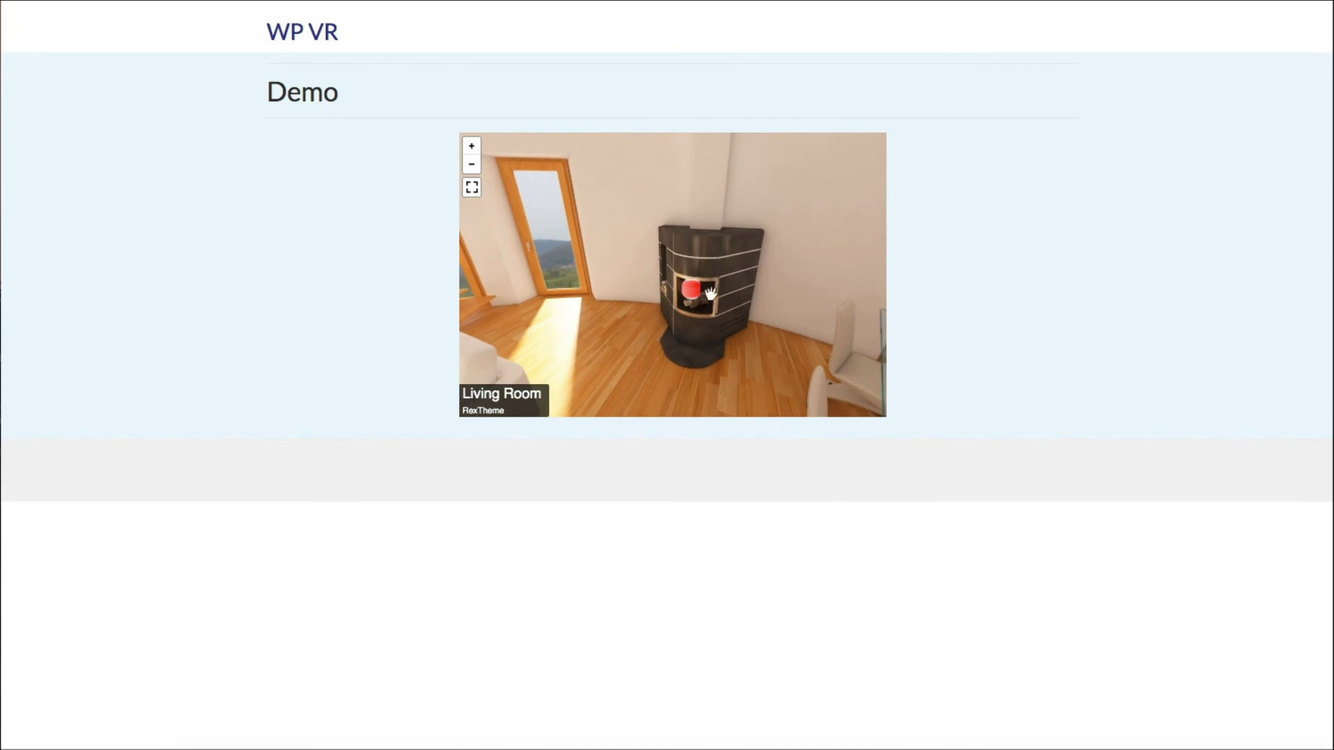
mouse_move(691, 297)
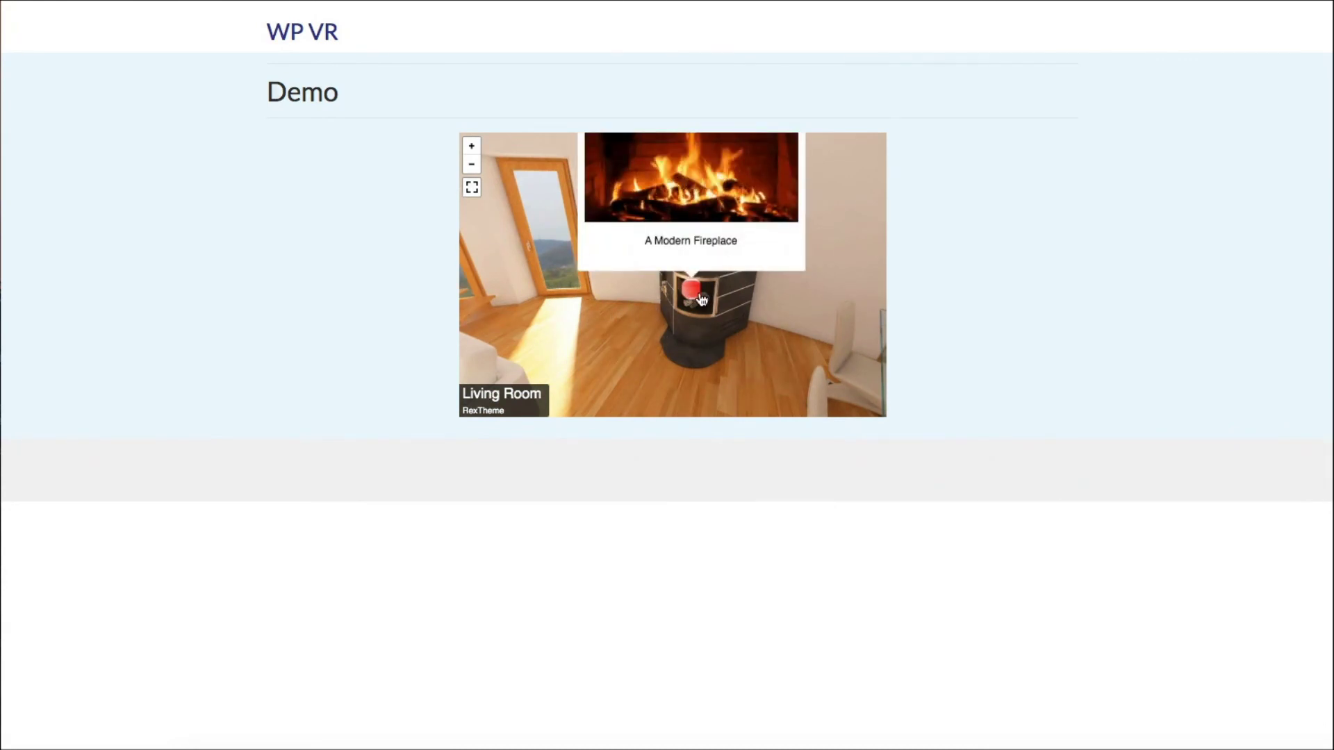